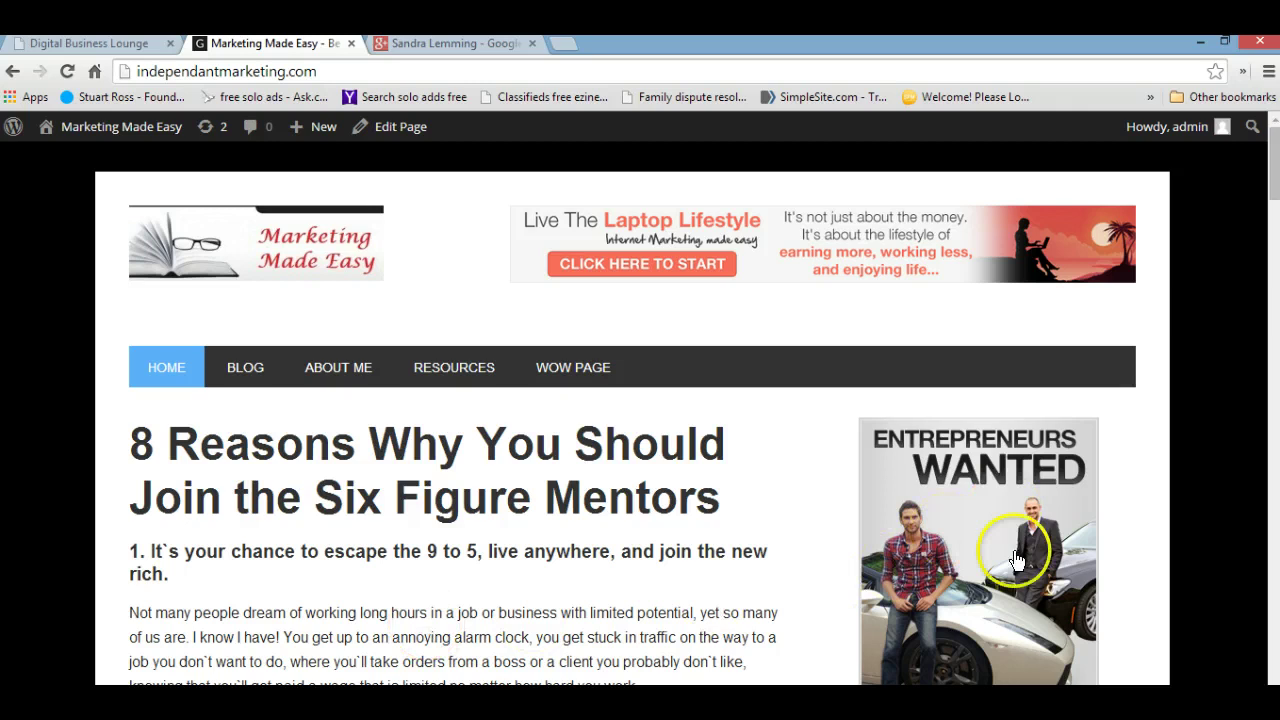
# - Open the admin's Profile page via Edit My Profile in the Howdy, admin account menu
pyautogui.scroll(-1, 994, 495)
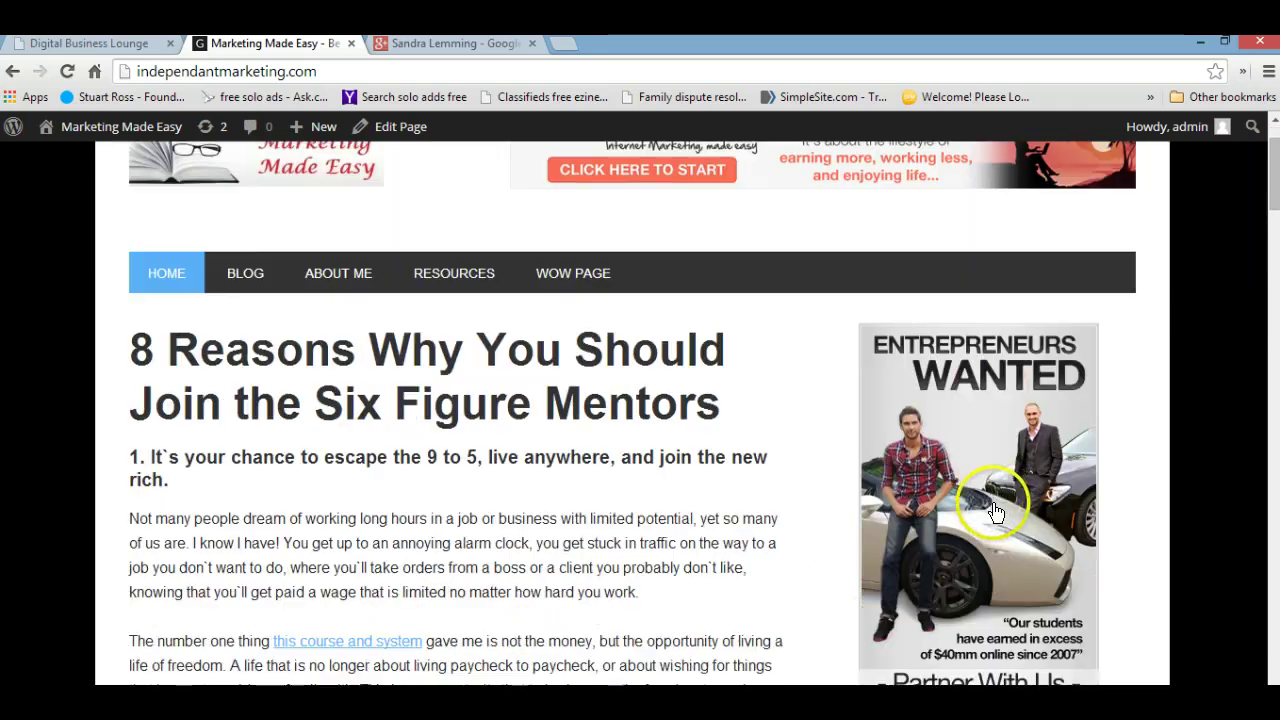
pyautogui.scroll(1, 994, 510)
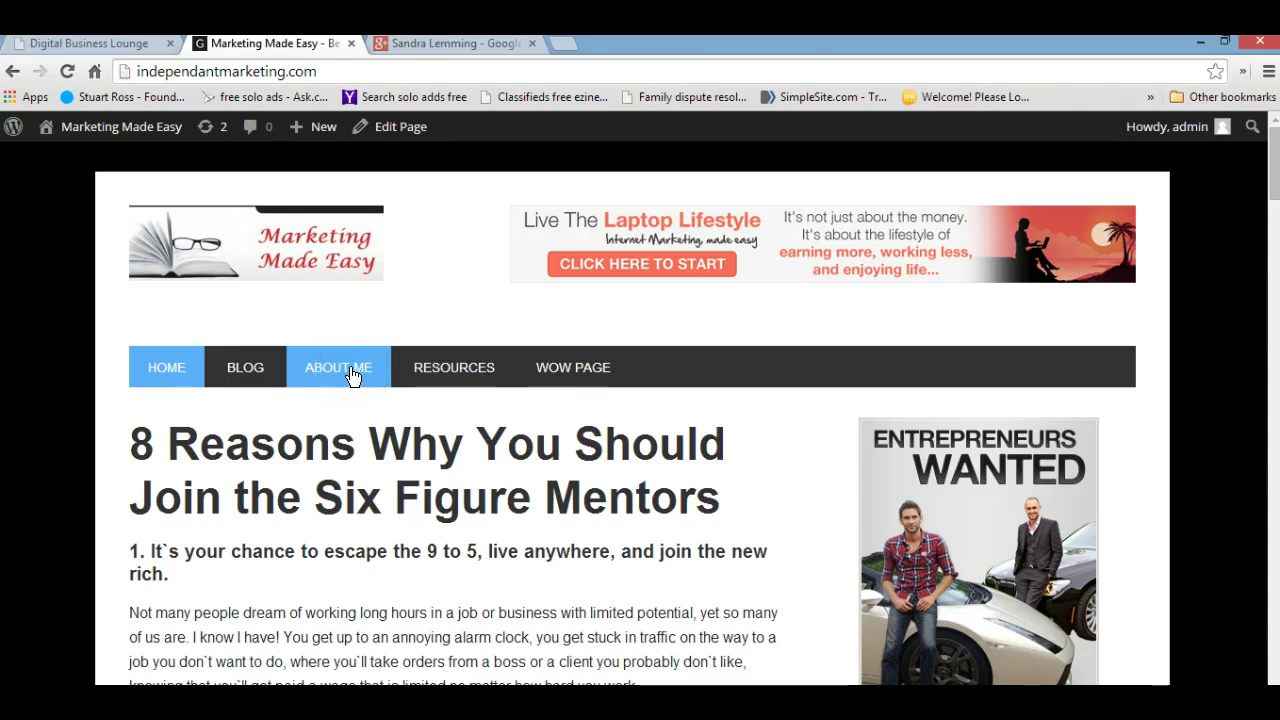
pyautogui.moveTo(466, 356)
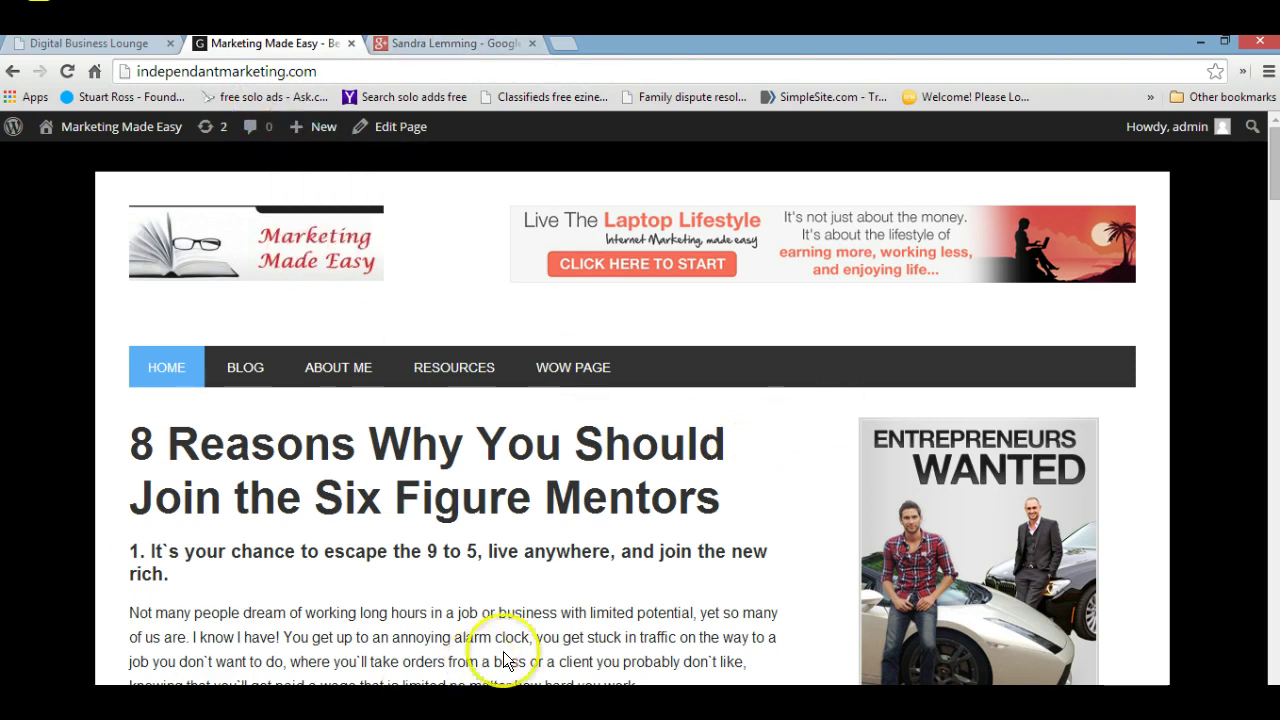
pyautogui.moveTo(90, 128)
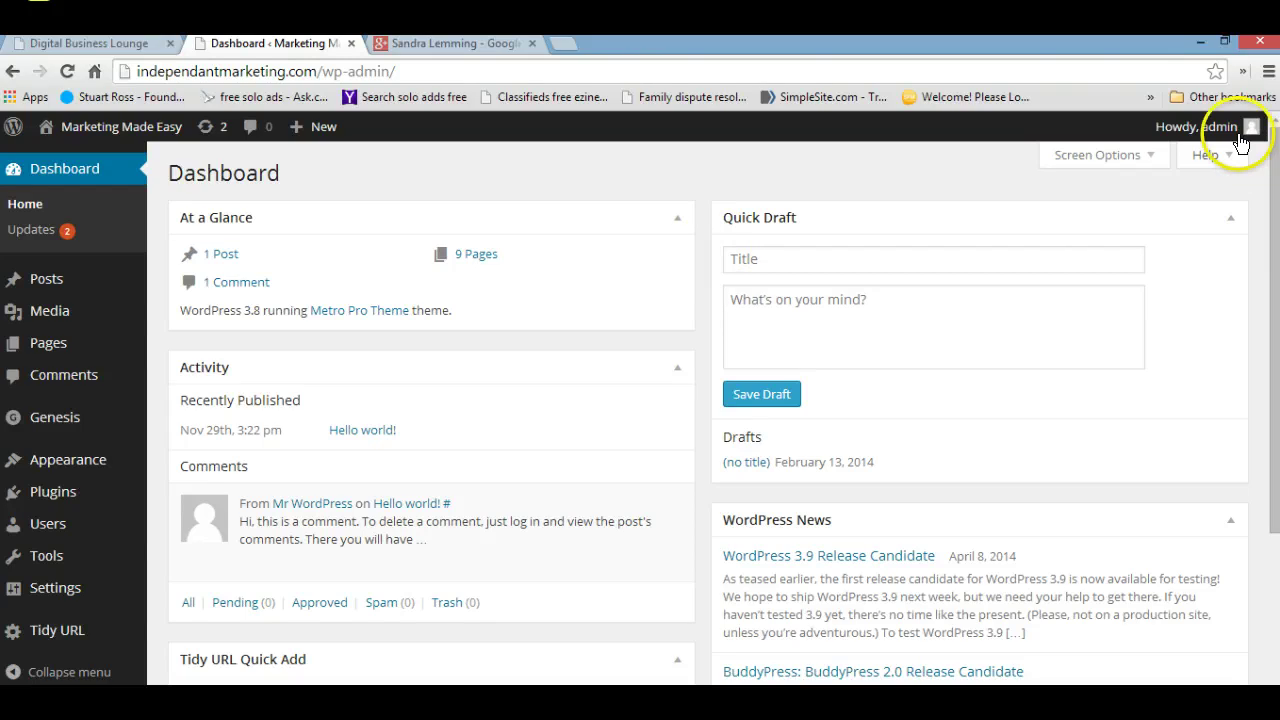
pyautogui.moveTo(1252, 130)
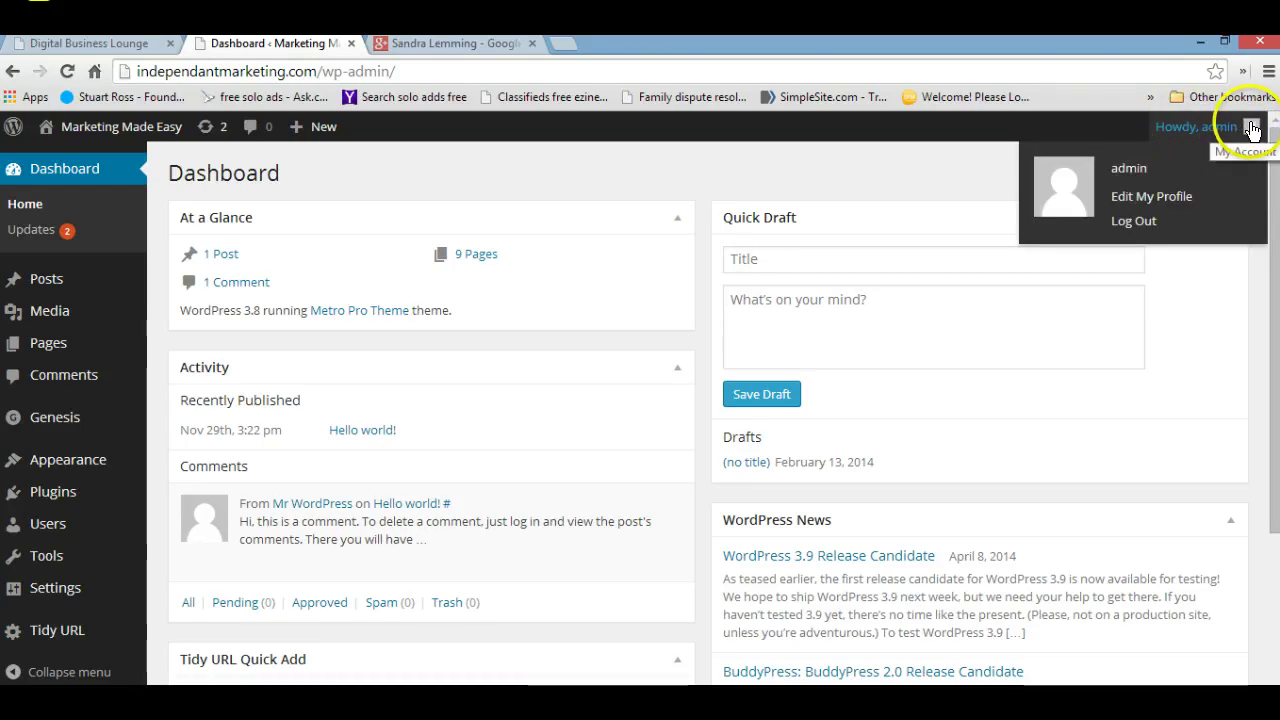
pyautogui.click(1145, 200)
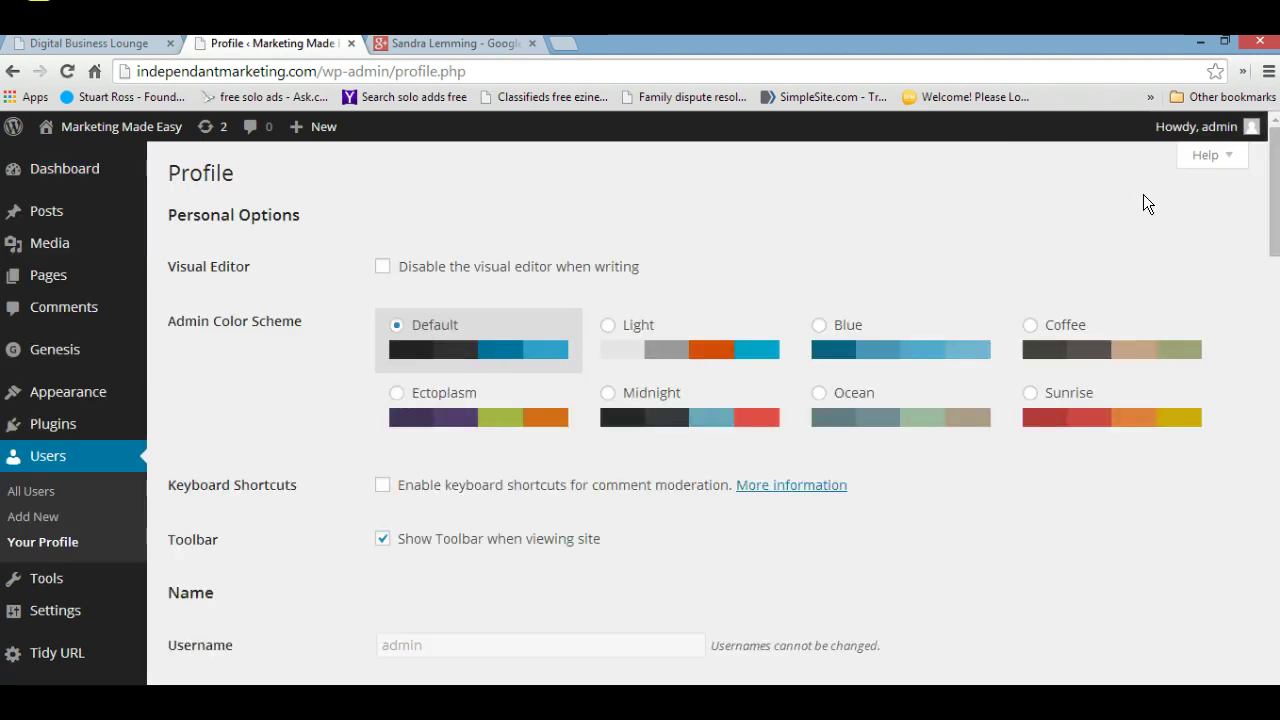
pyautogui.click(1124, 200)
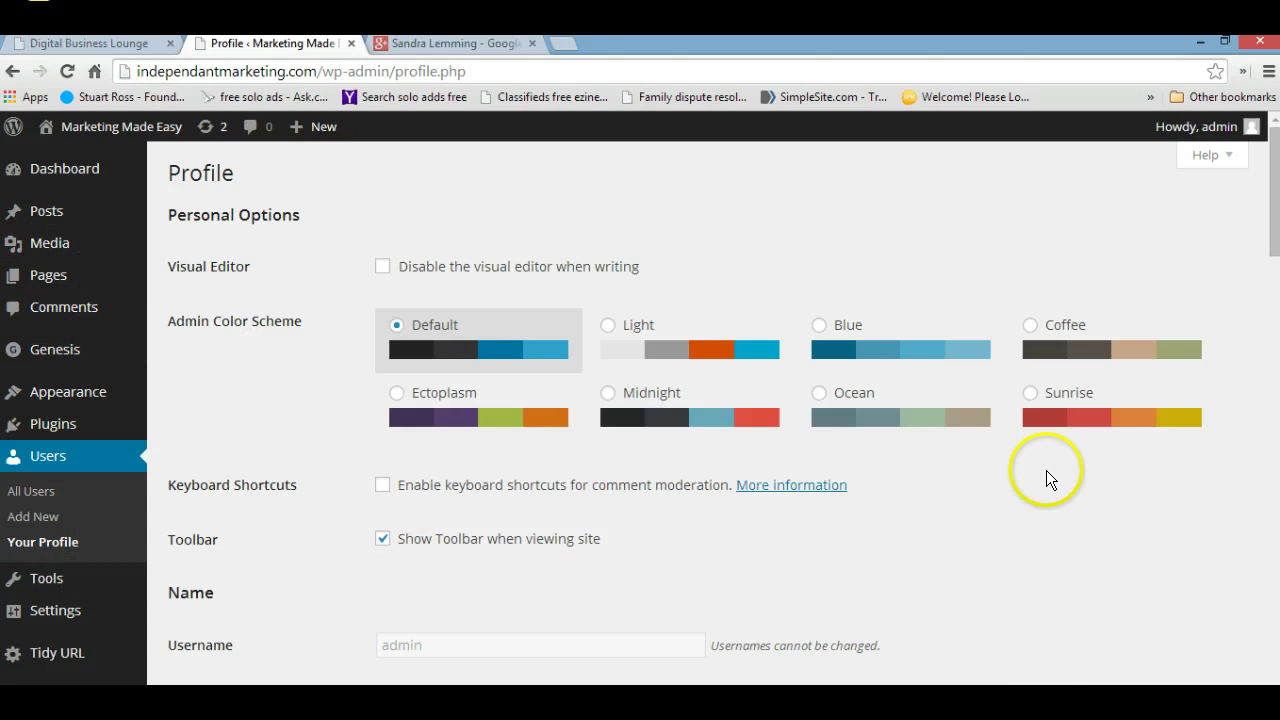
pyautogui.click(1031, 397)
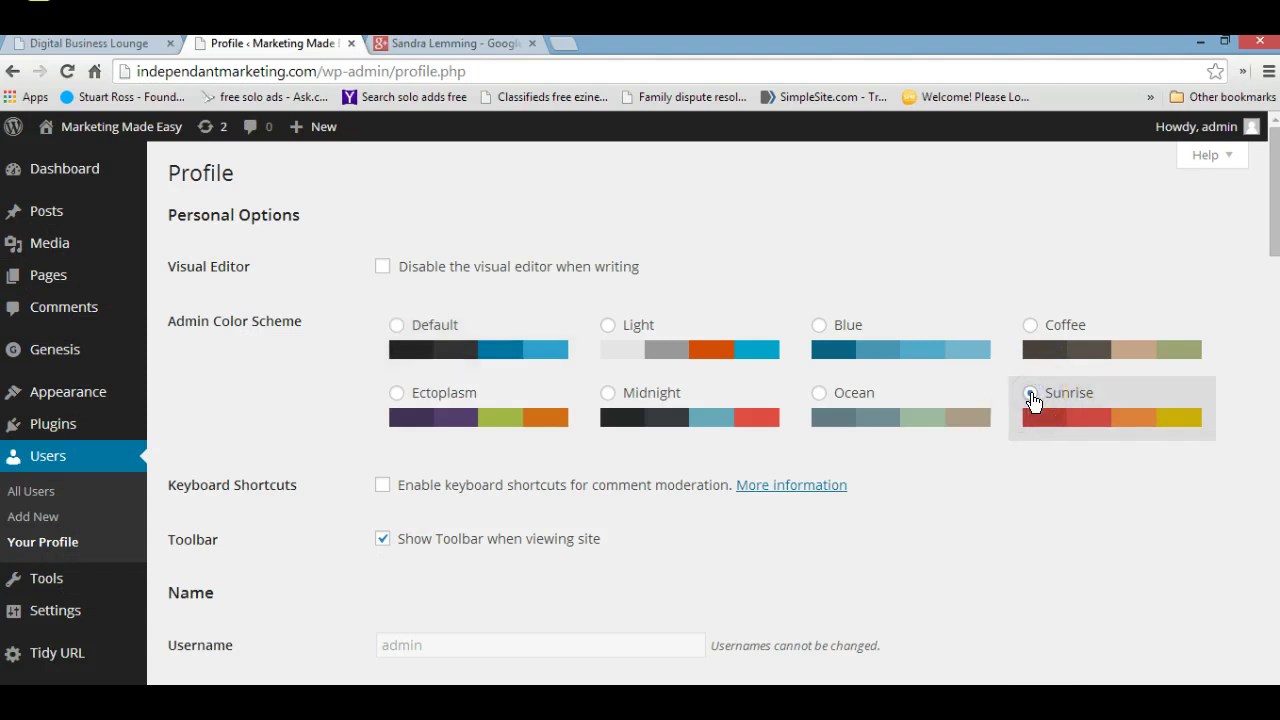
pyautogui.scroll(-3, 937, 541)
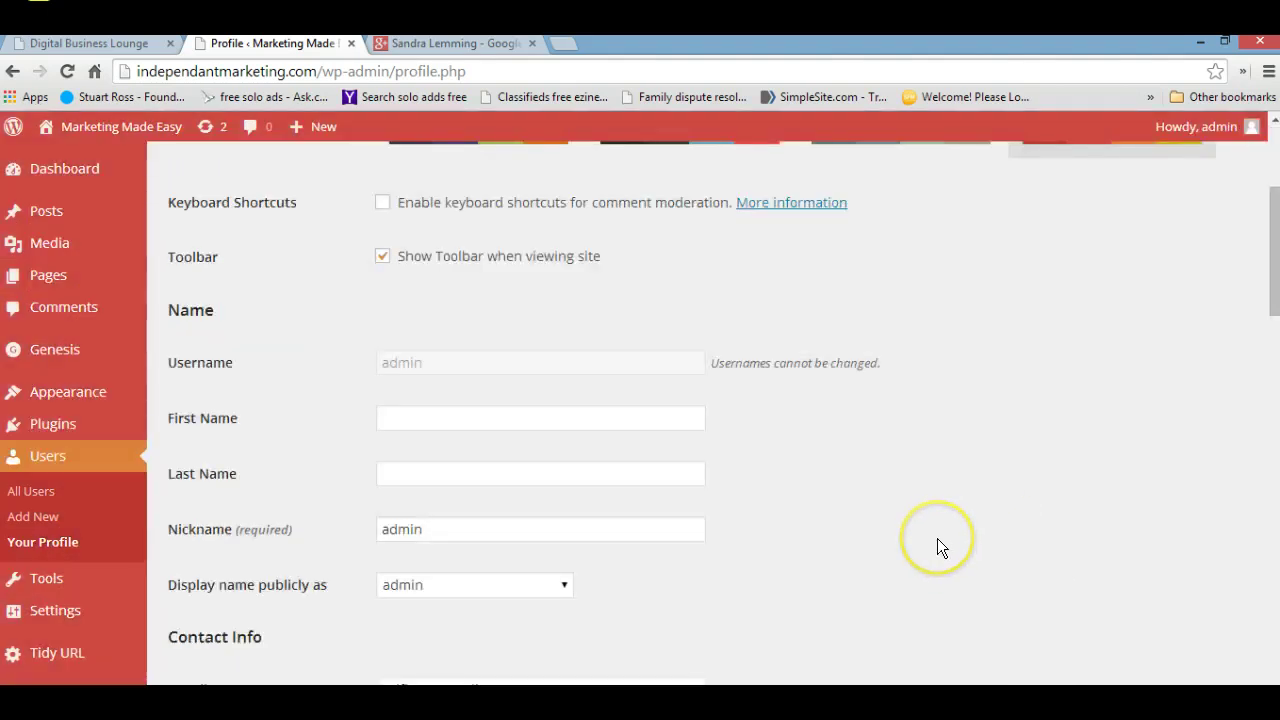
pyautogui.scroll(2, 937, 538)
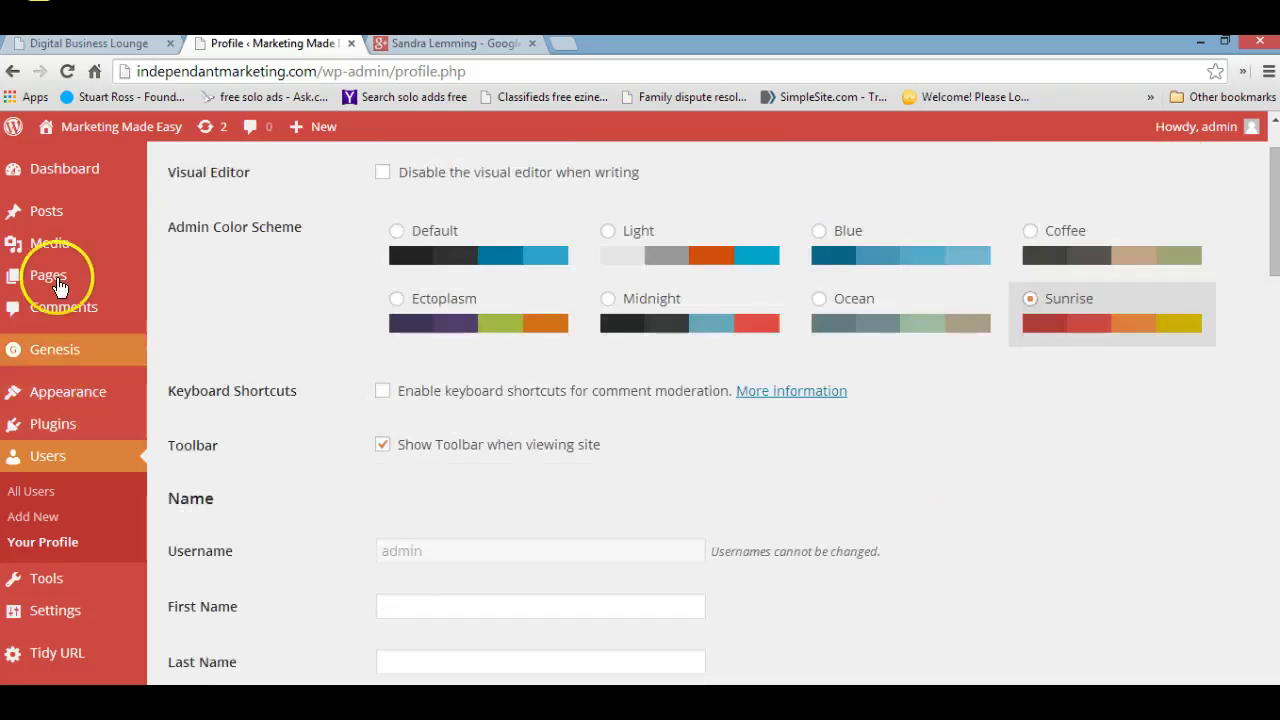
pyautogui.scroll(1, 100, 360)
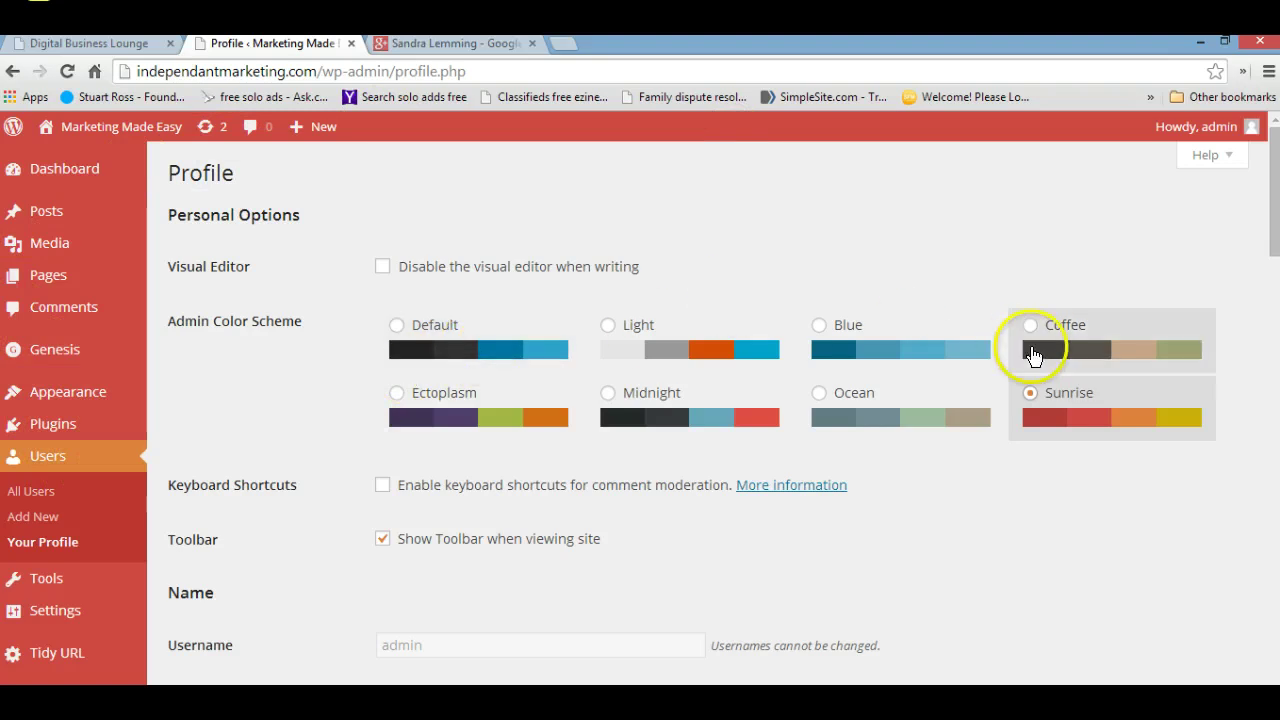
pyautogui.click(396, 329)
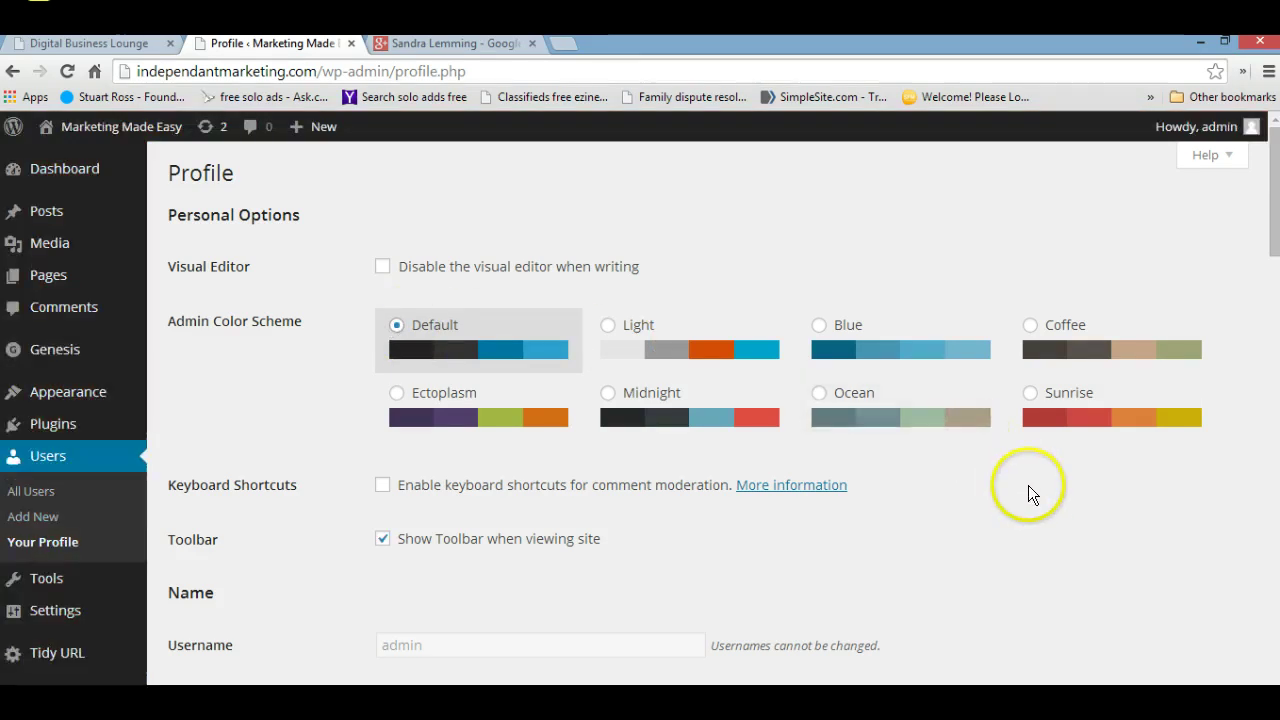
pyautogui.scroll(-2, 962, 496)
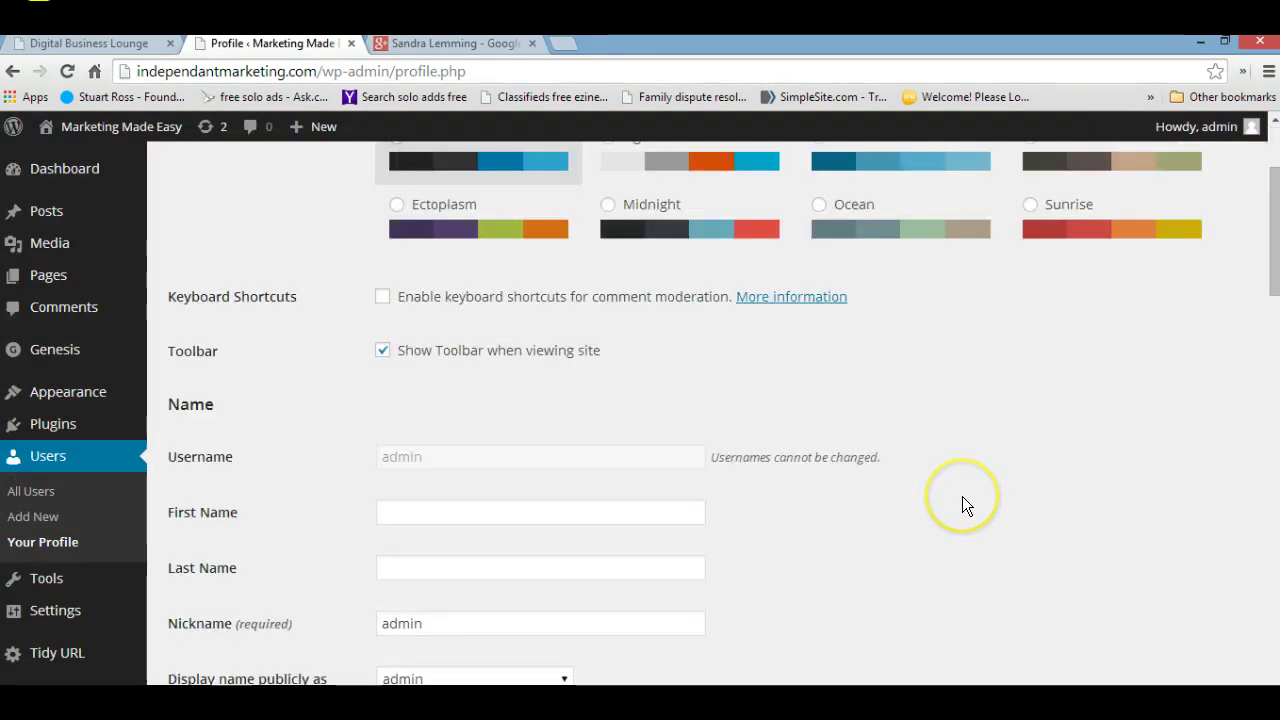
pyautogui.scroll(2, 1018, 425)
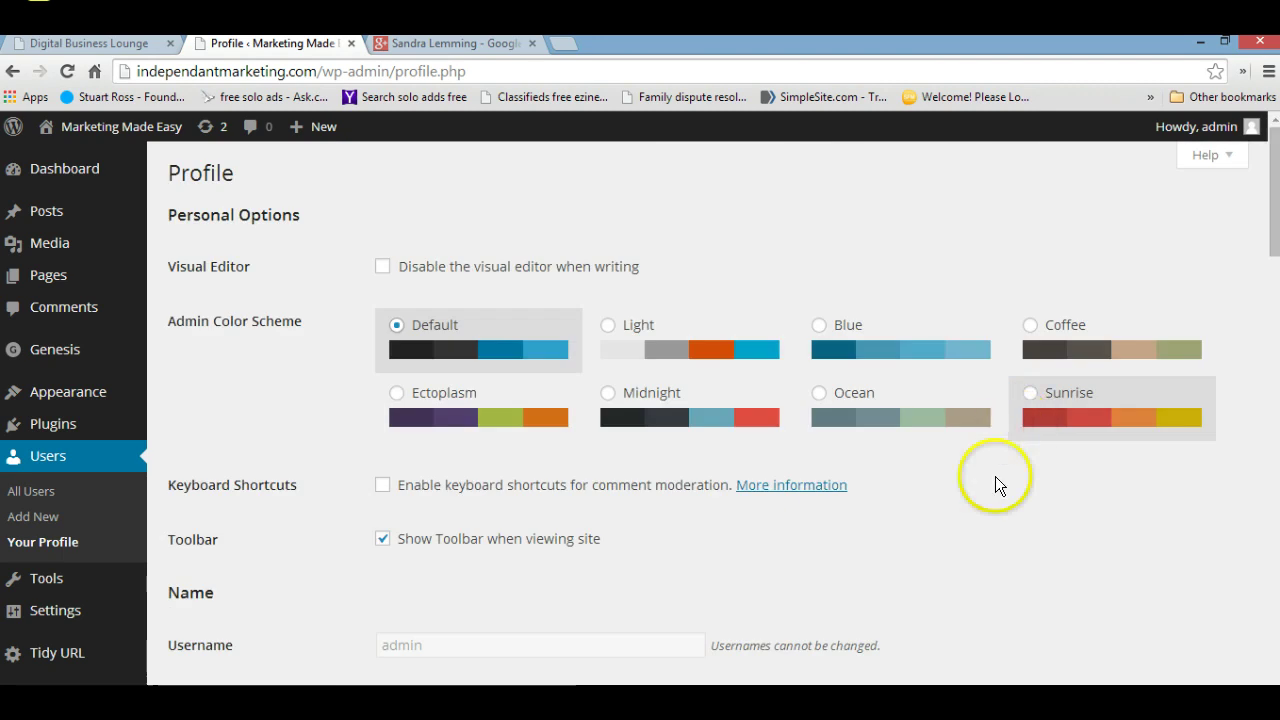
pyautogui.scroll(-2, 912, 574)
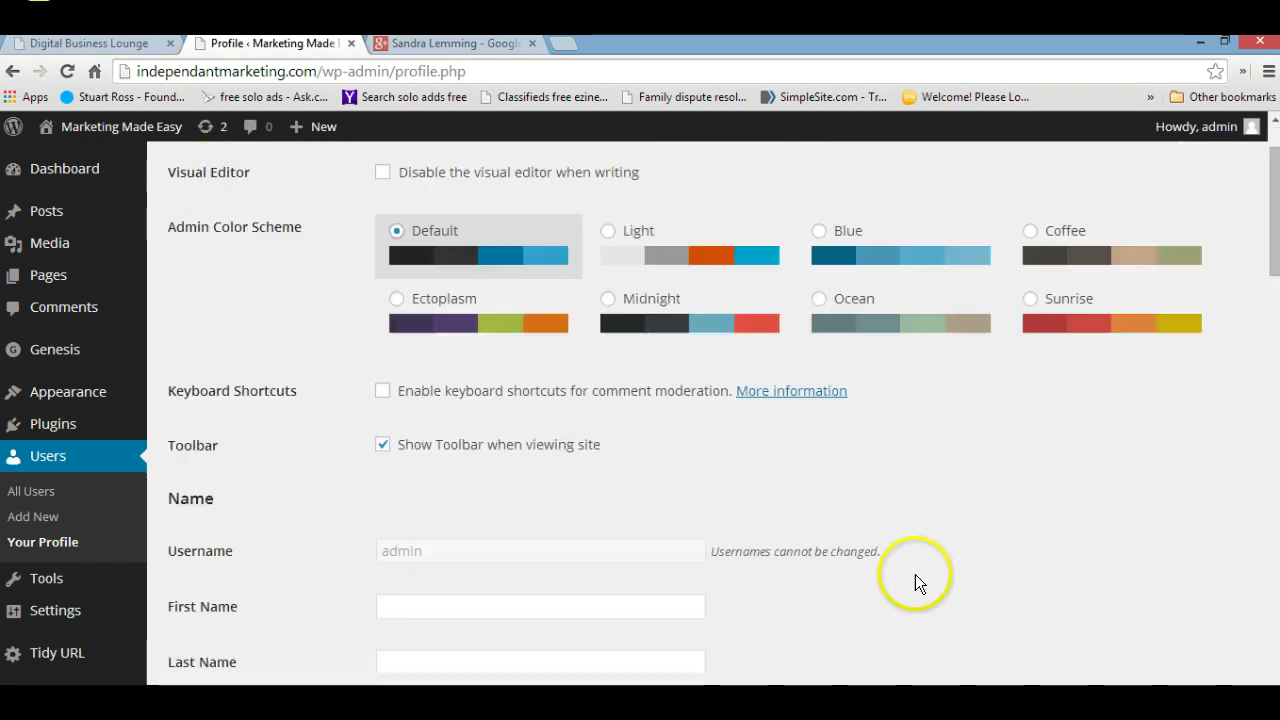
pyautogui.scroll(-1, 925, 518)
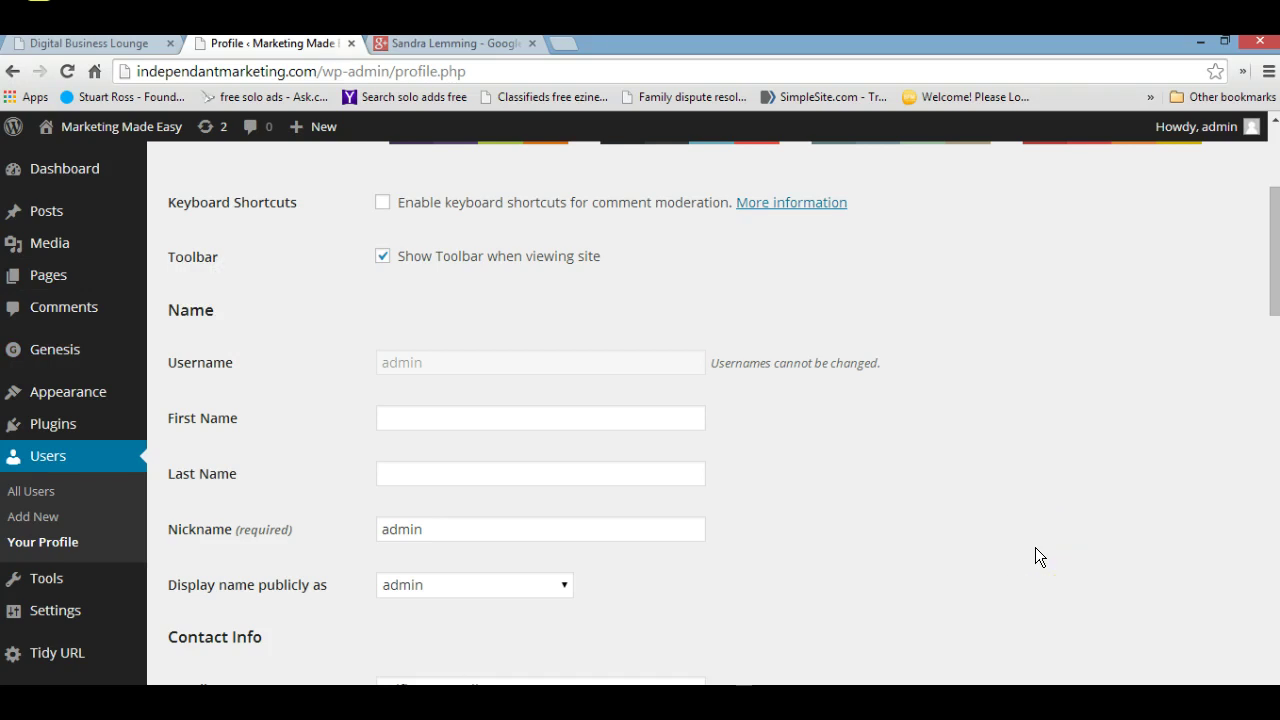
pyautogui.scroll(-1, 1080, 520)
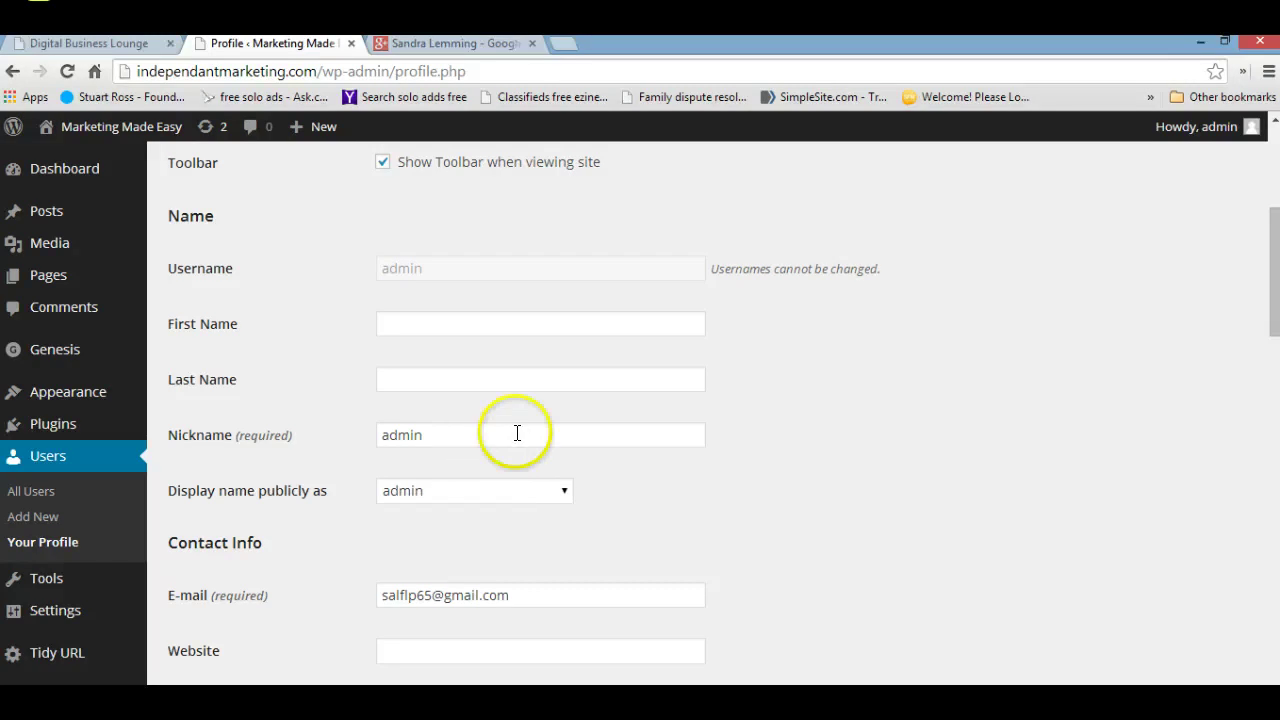
pyautogui.click(433, 323)
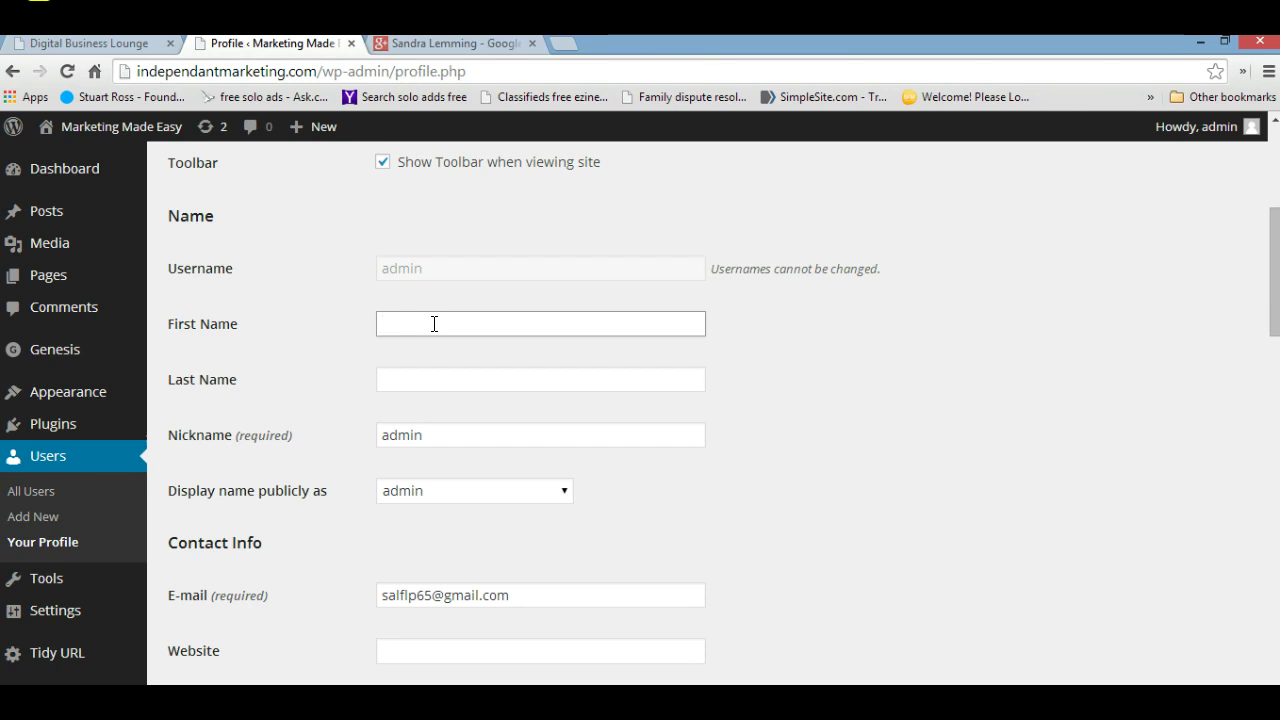
# - Fill in the First Name and Last Name fields from the browser's autofill suggestions
pyautogui.write('S')
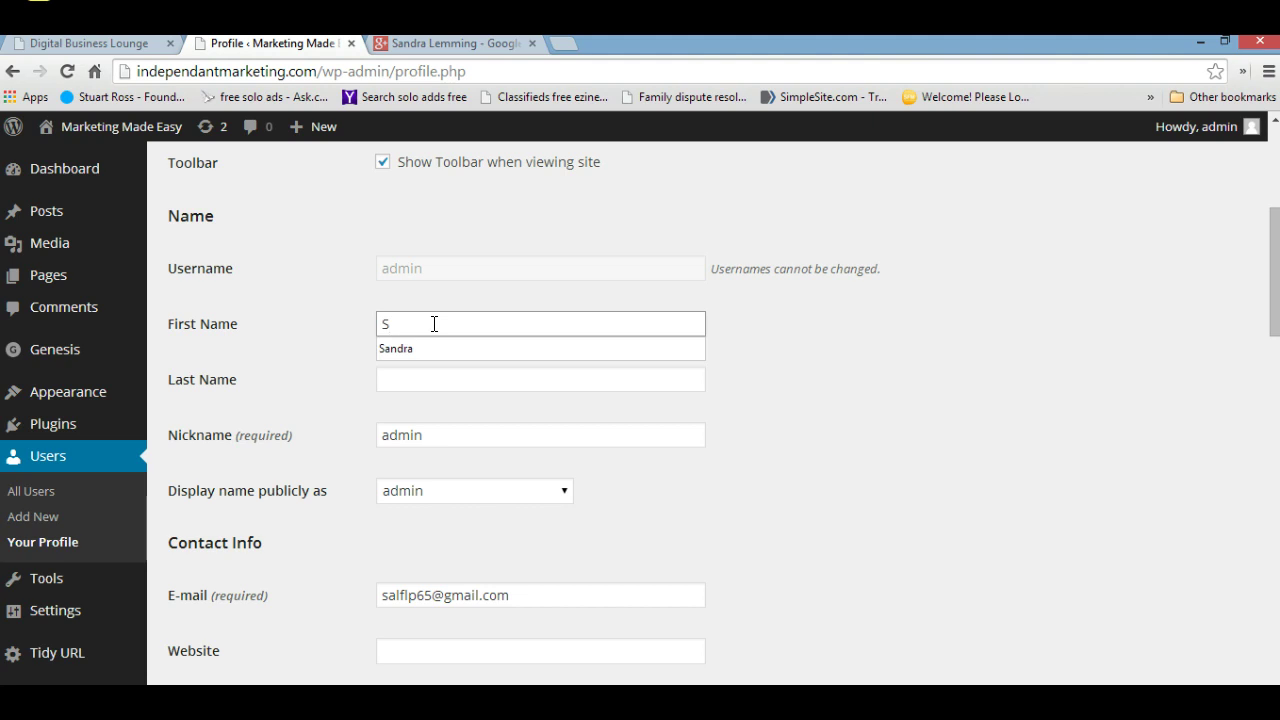
pyautogui.click(425, 350)
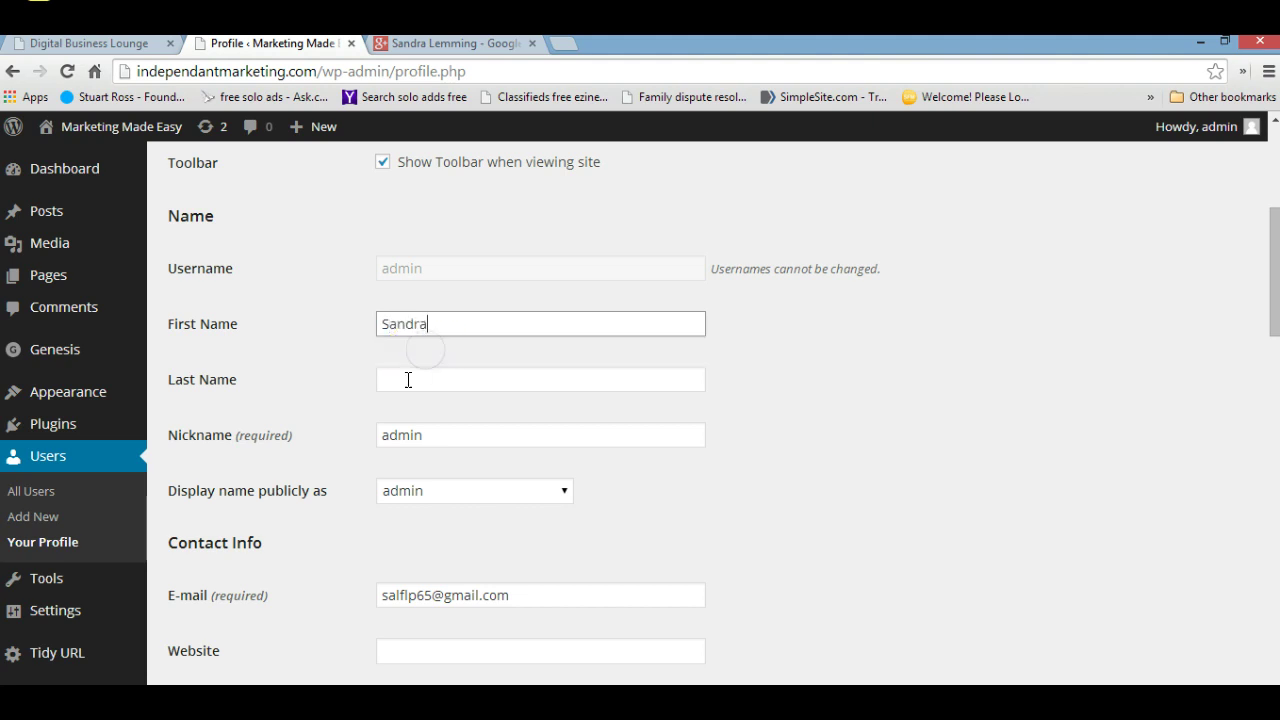
pyautogui.click(408, 379)
pyautogui.write('L')
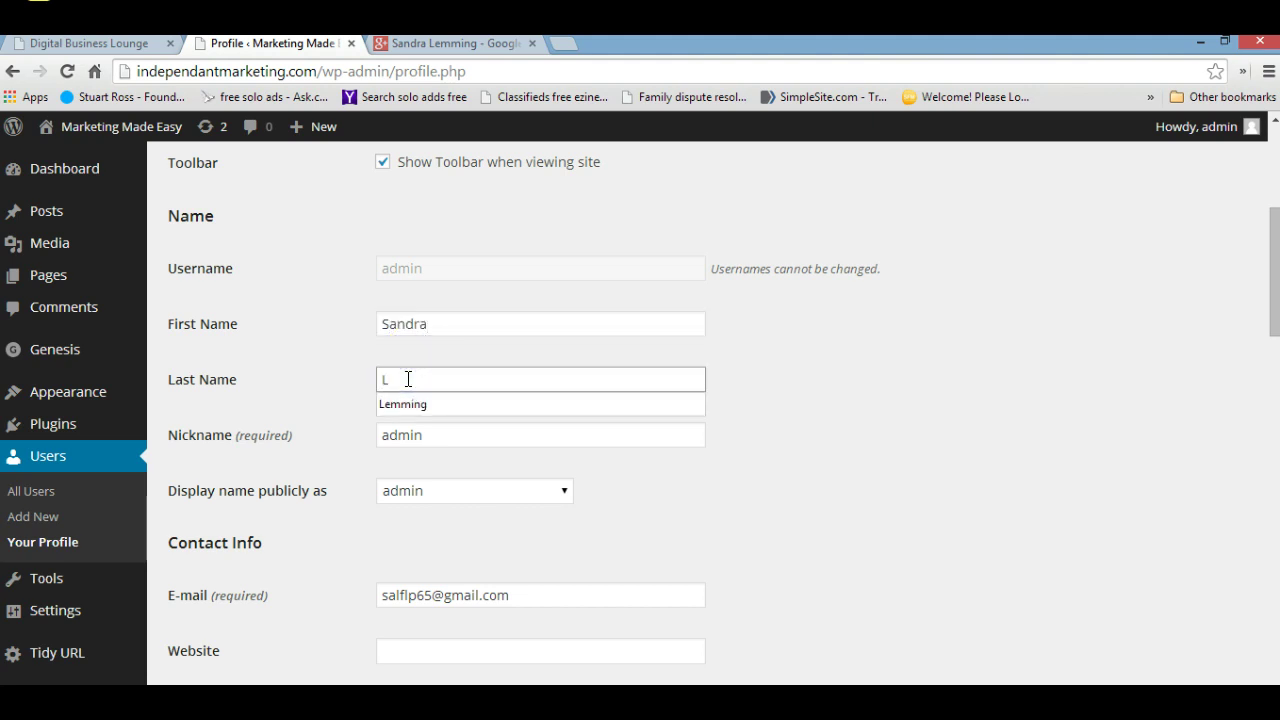
pyautogui.click(418, 404)
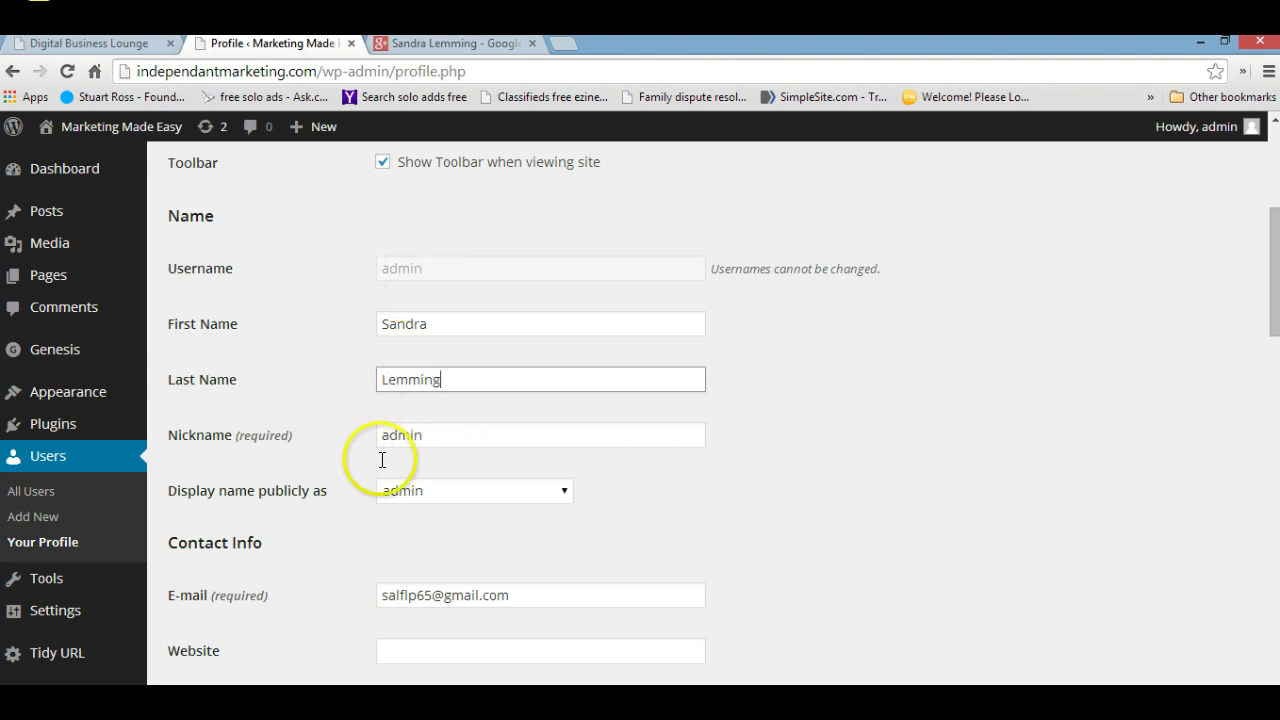
# - Replace the 'admin' nickname with the suggested e-mail-based account handle
pyautogui.click(426, 435)
pyautogui.press('BackSpace')
pyautogui.press('BackSpace')
pyautogui.press('BackSpace')
pyautogui.press('BackSpace')
pyautogui.press('BackSpace')
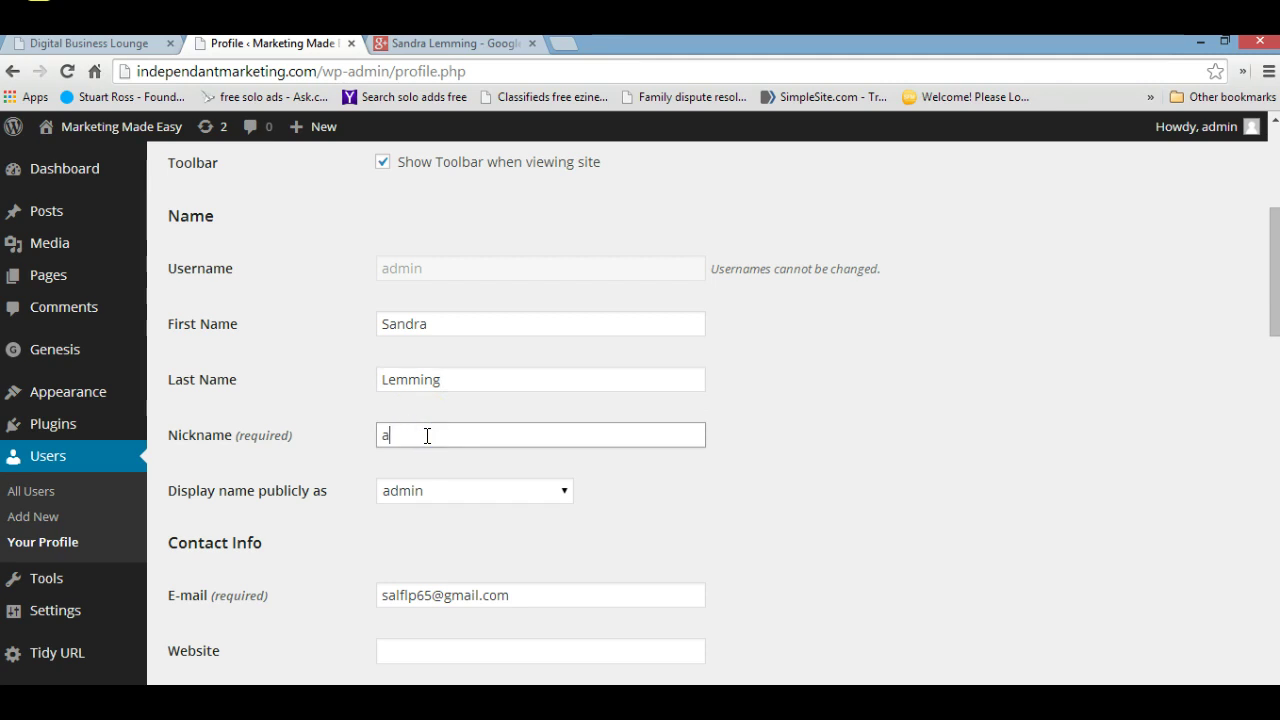
pyautogui.write('sa')
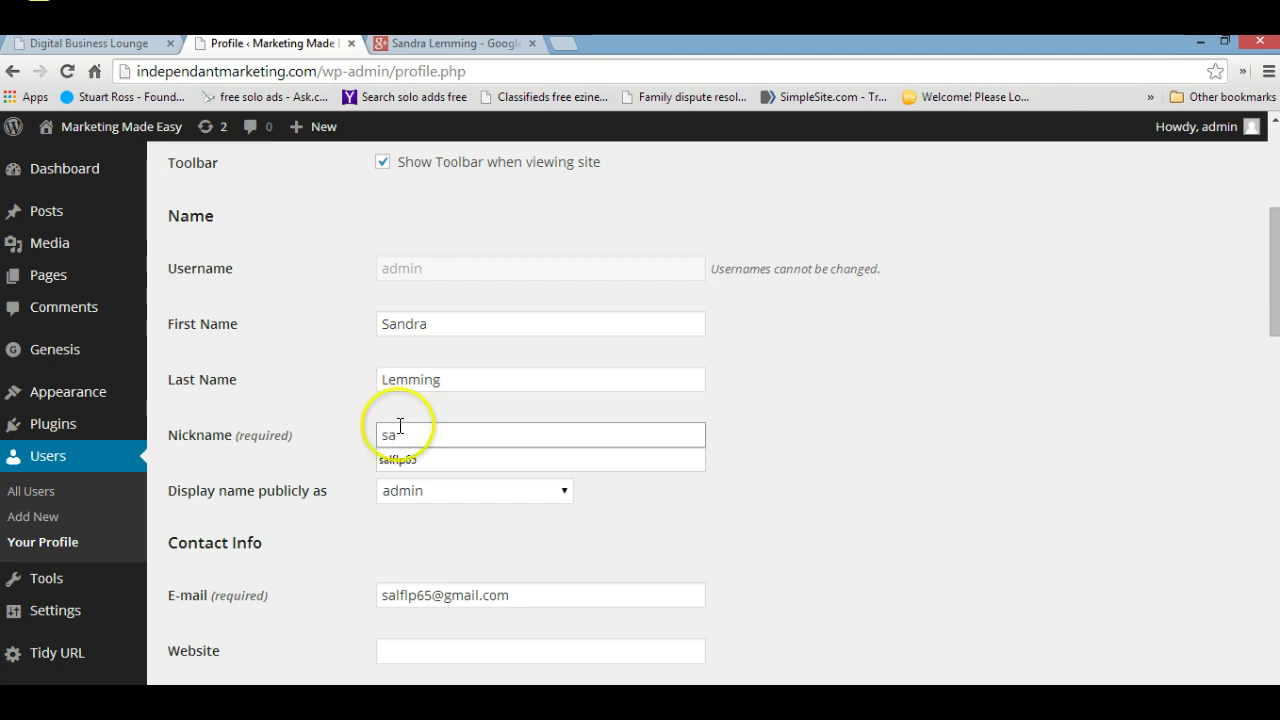
pyautogui.click(423, 462)
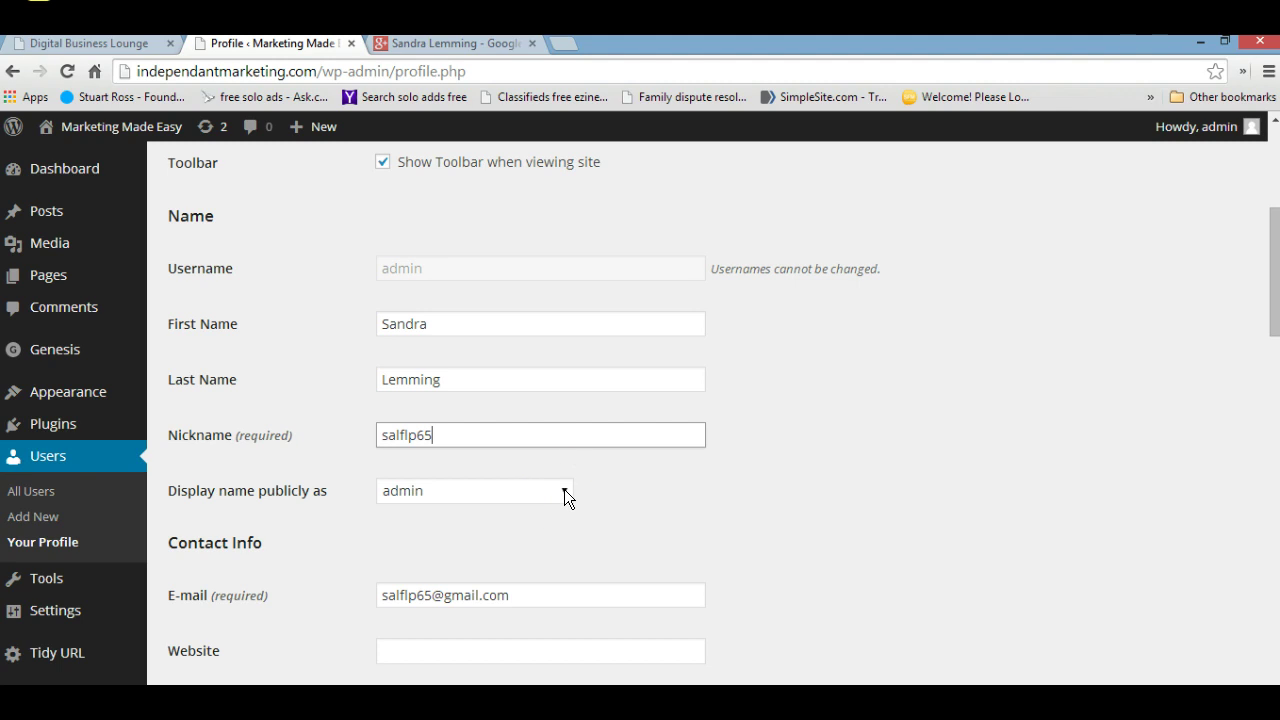
# - Choose first name followed by last name in the 'Display name publicly as' dropdown
pyautogui.click(564, 491)
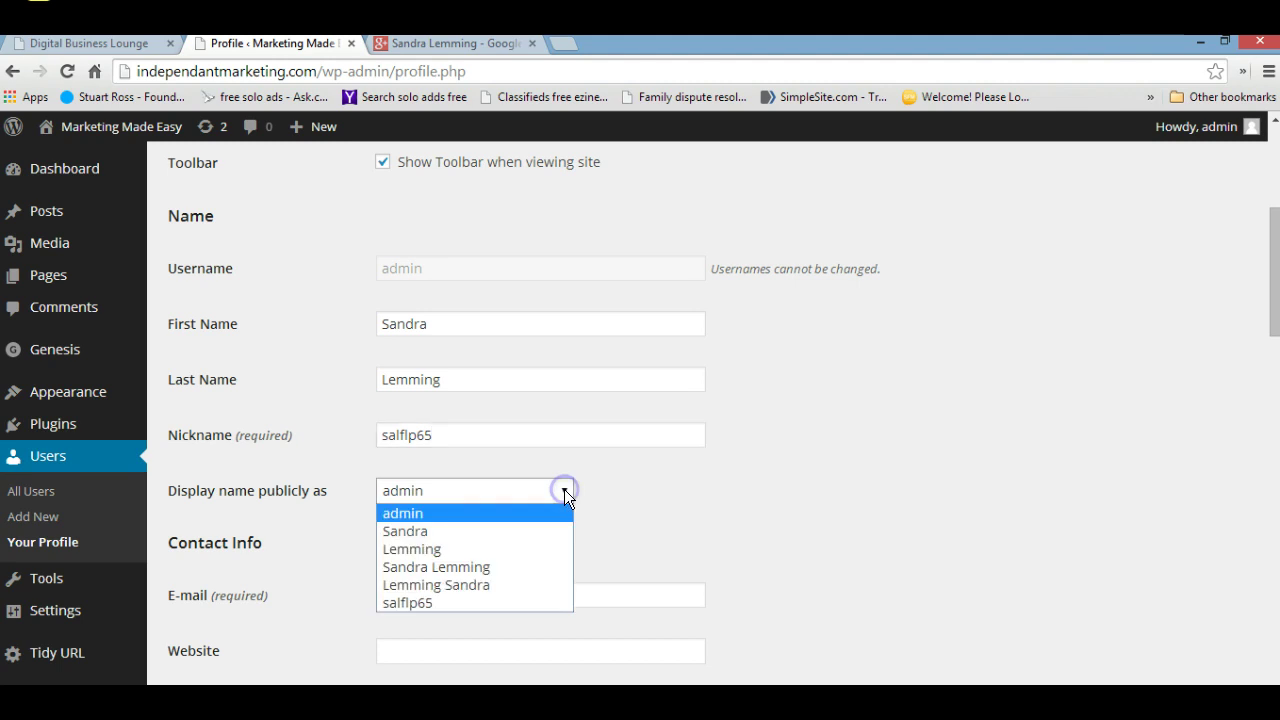
pyautogui.click(469, 566)
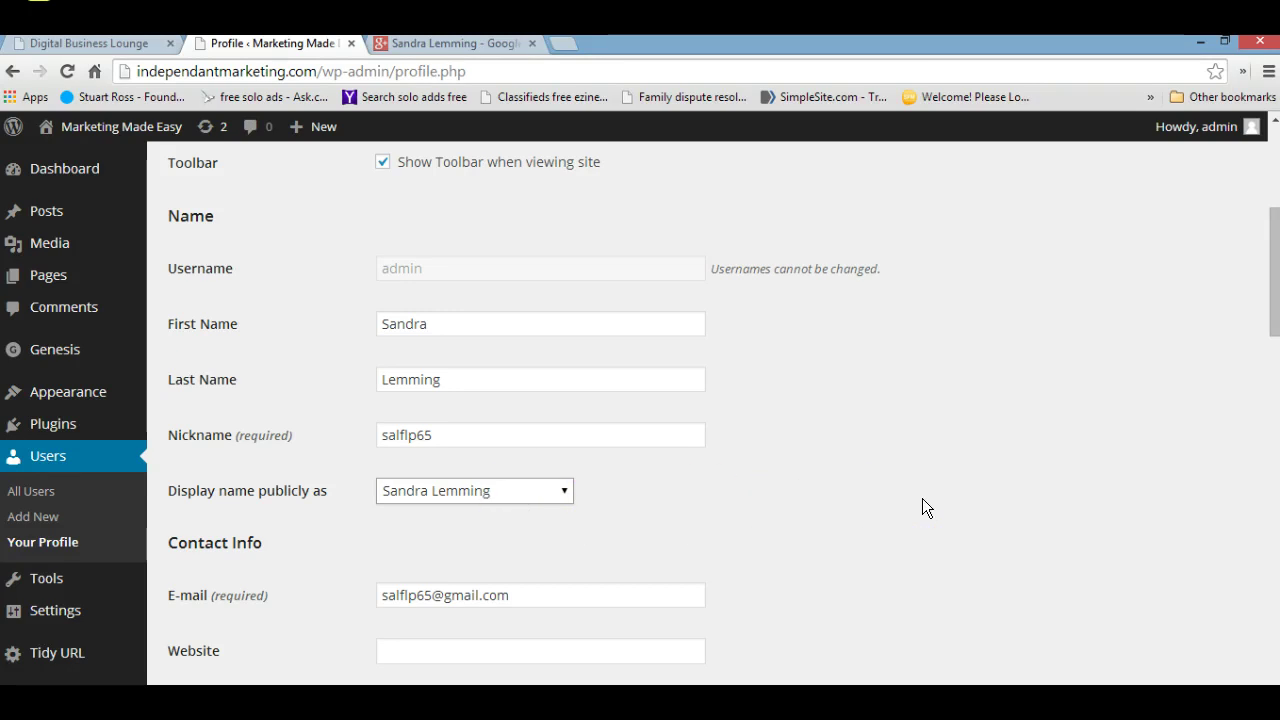
pyautogui.click(674, 527)
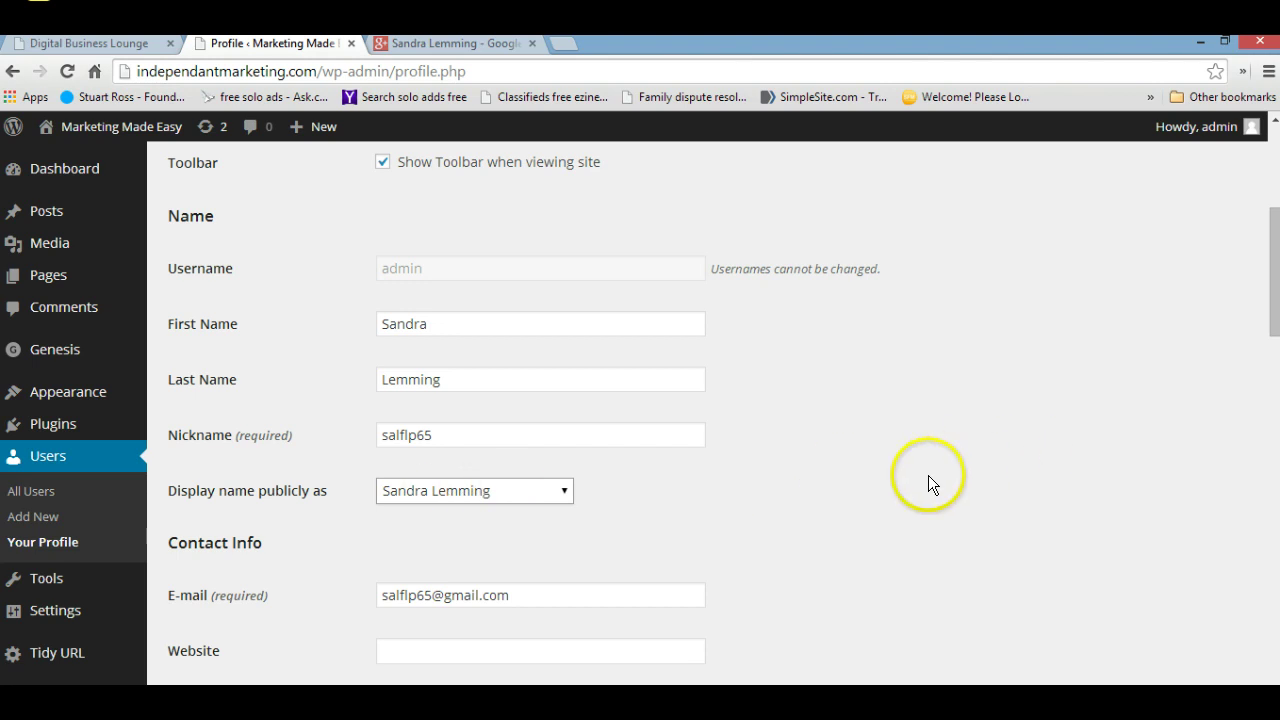
pyautogui.scroll(-2, 893, 487)
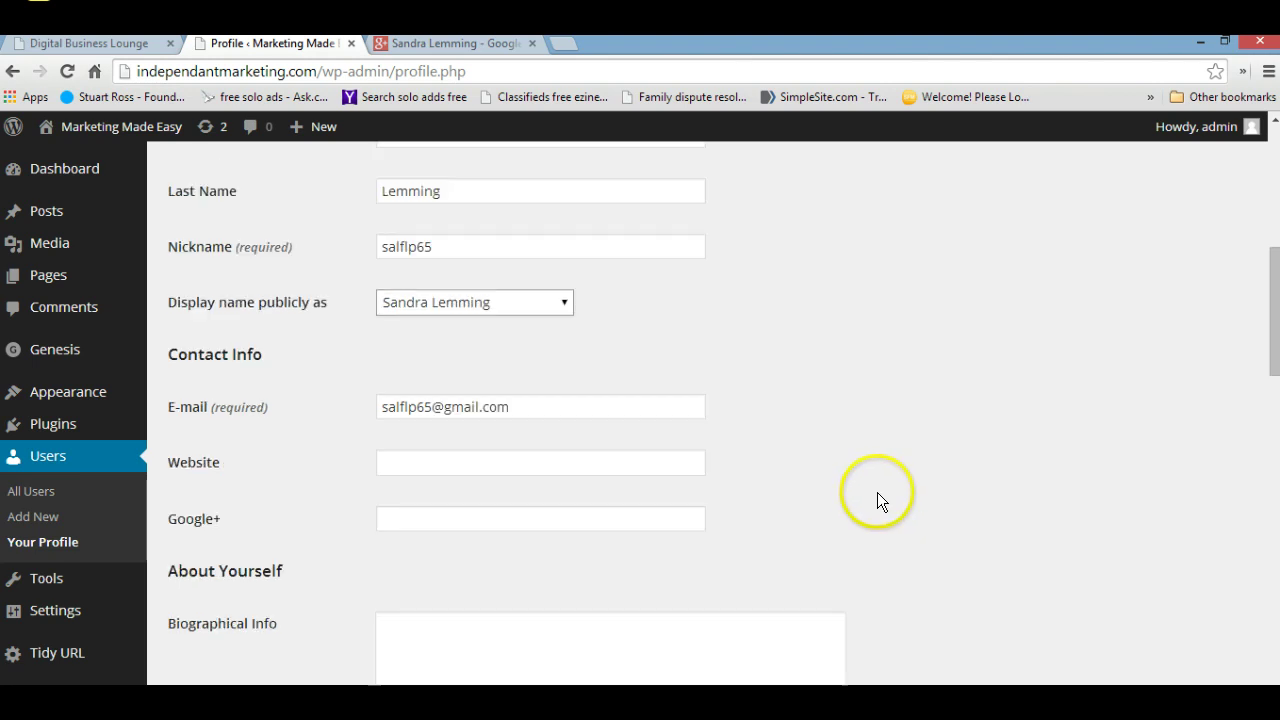
pyautogui.click(404, 464)
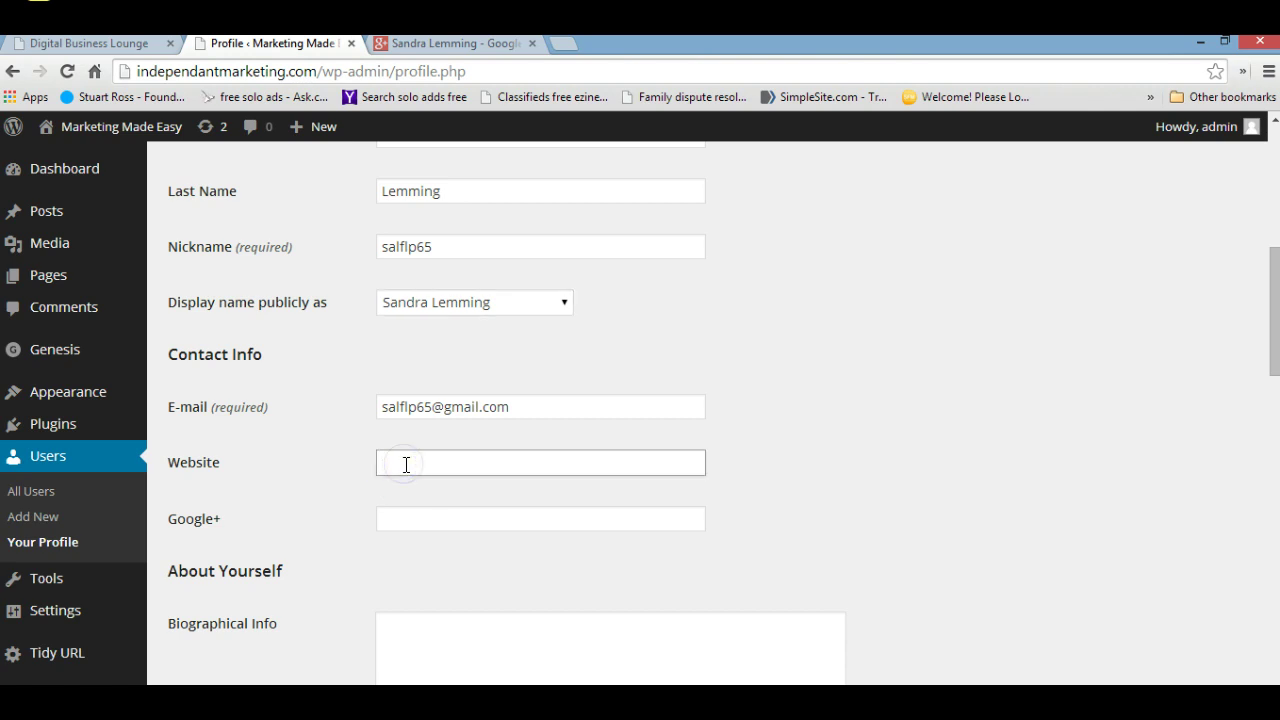
pyautogui.write('h')
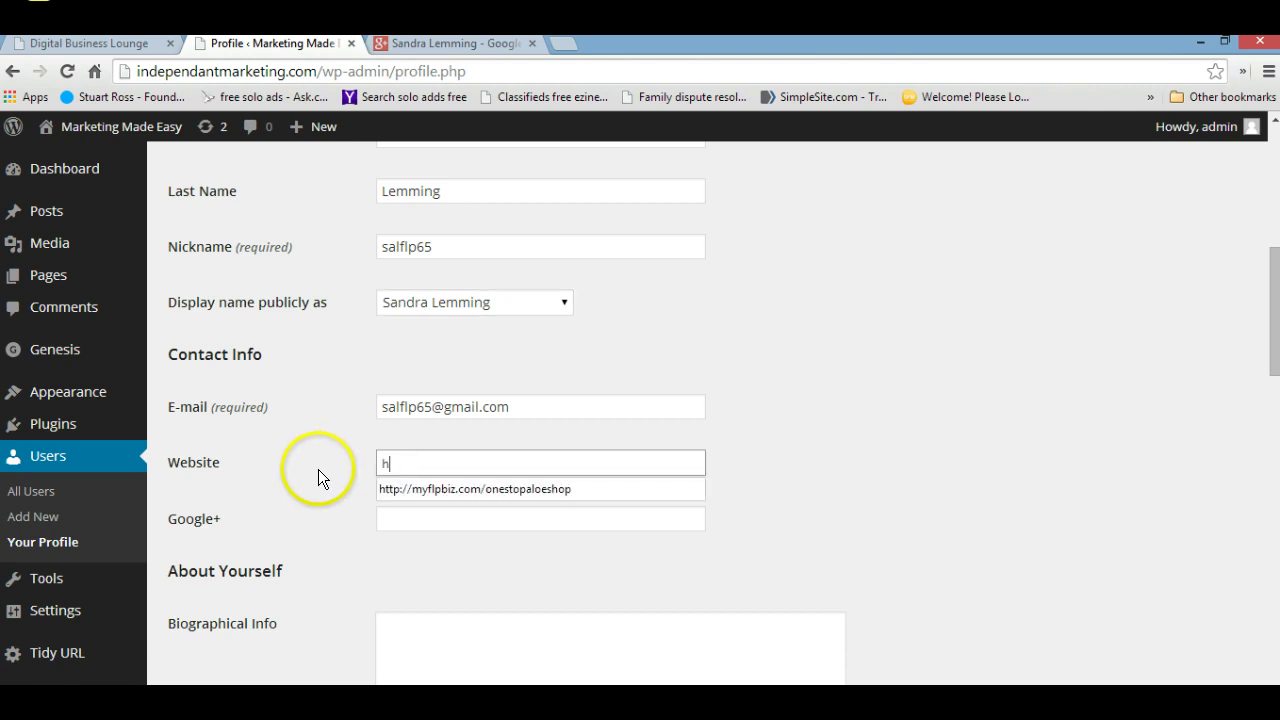
pyautogui.click(529, 489)
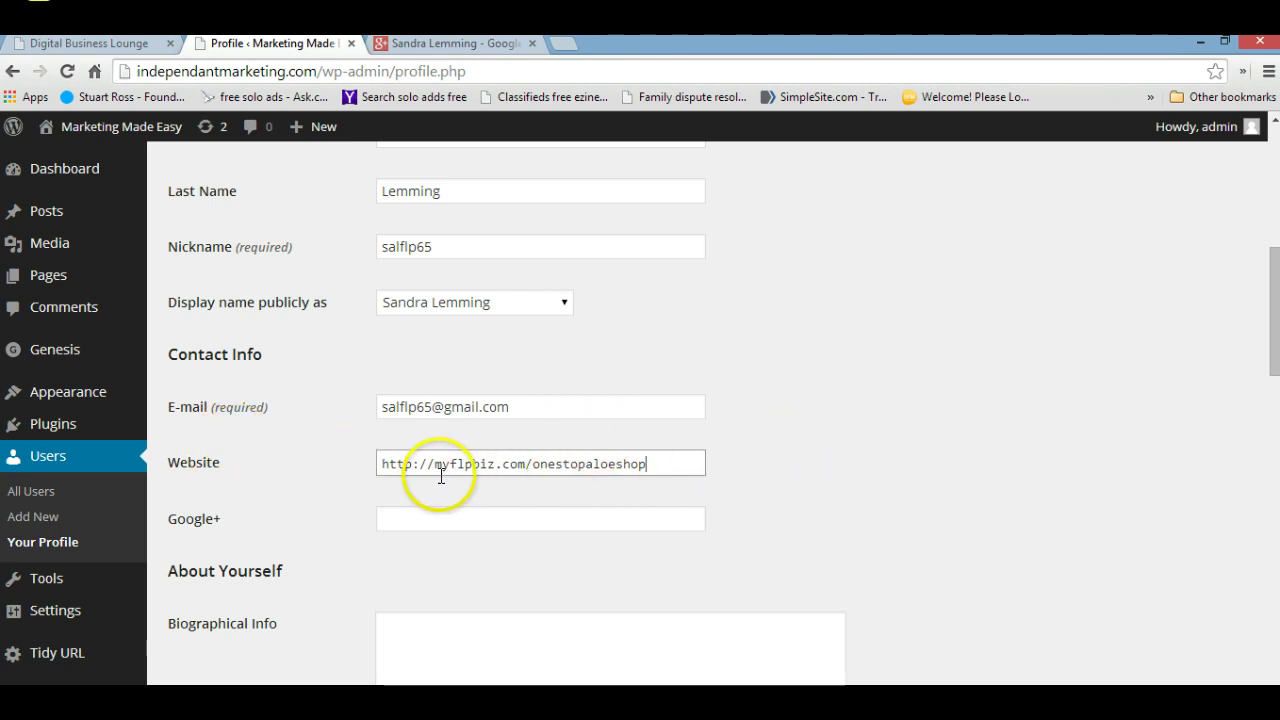
pyautogui.click(682, 472)
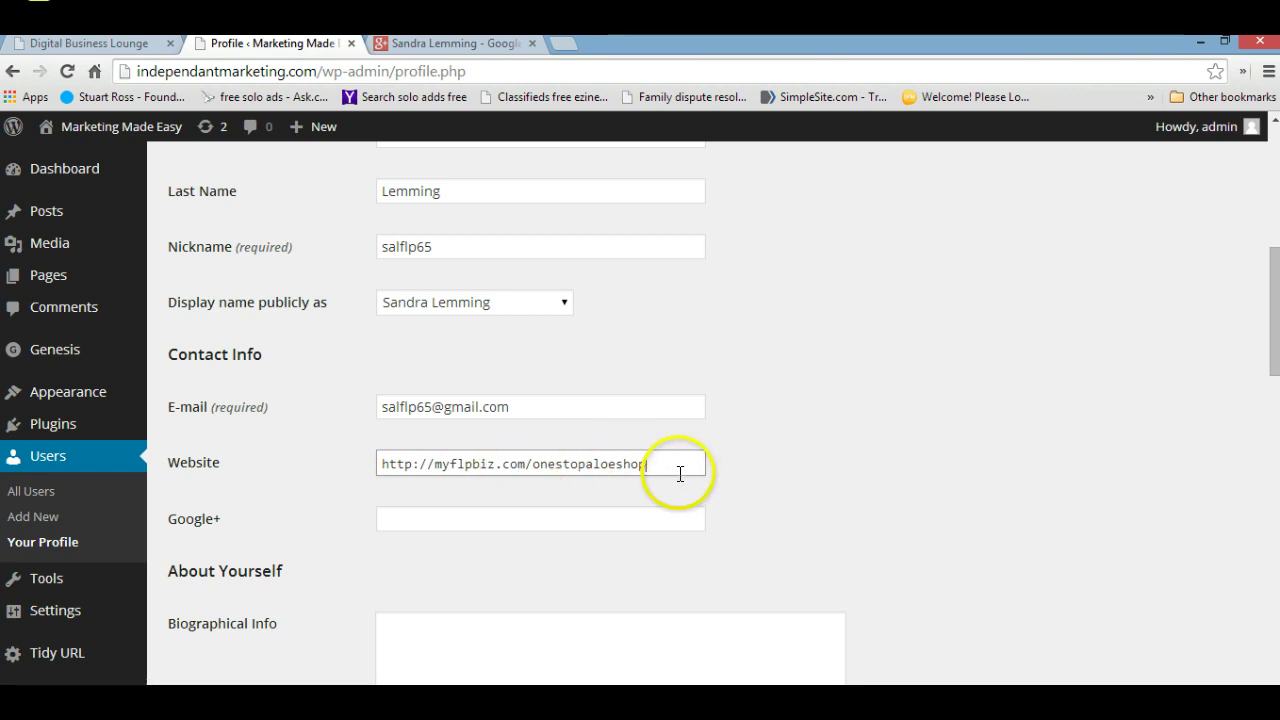
pyautogui.click(677, 471)
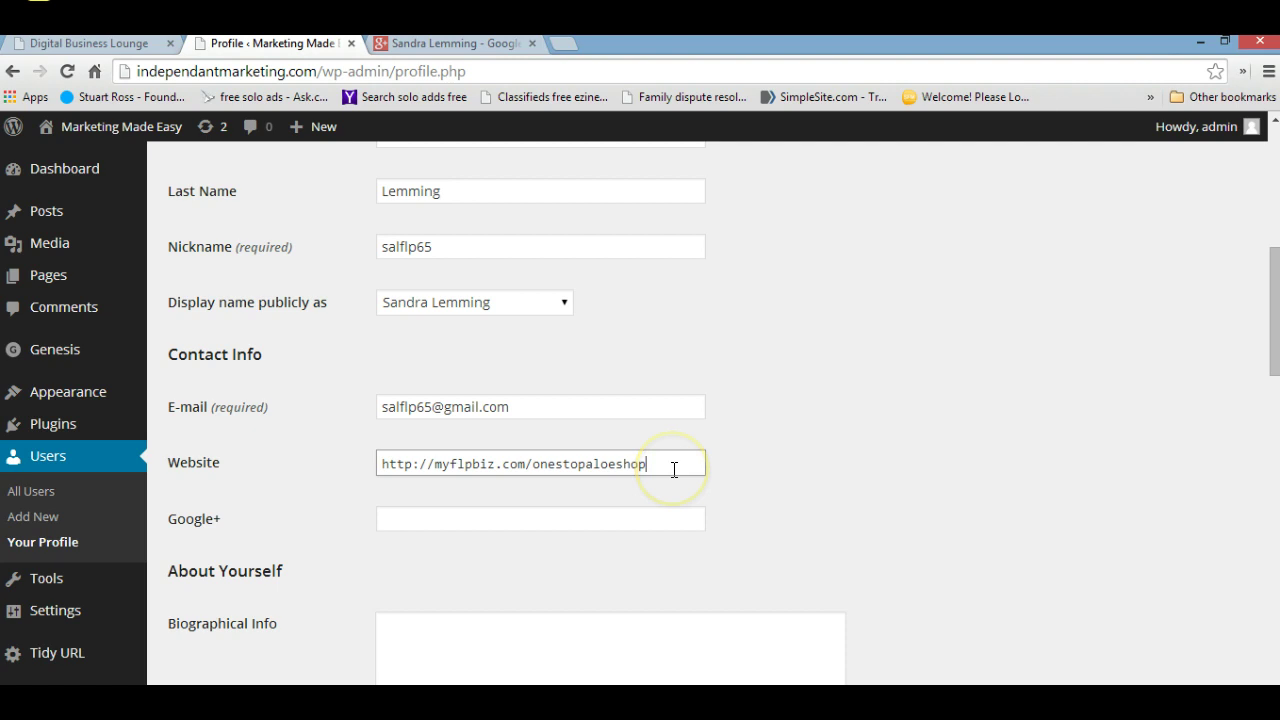
pyautogui.click(672, 469)
pyautogui.click(448, 466)
pyautogui.click(694, 466)
pyautogui.click(652, 470)
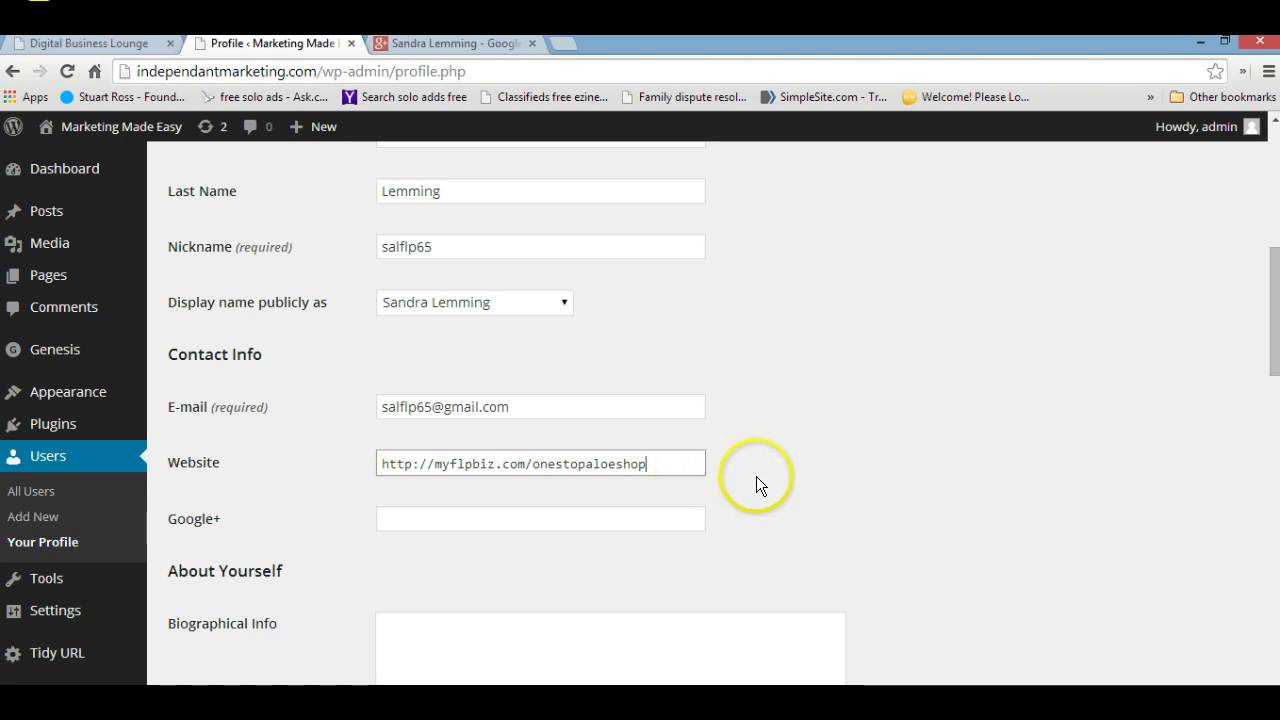
pyautogui.scroll(-2, 804, 498)
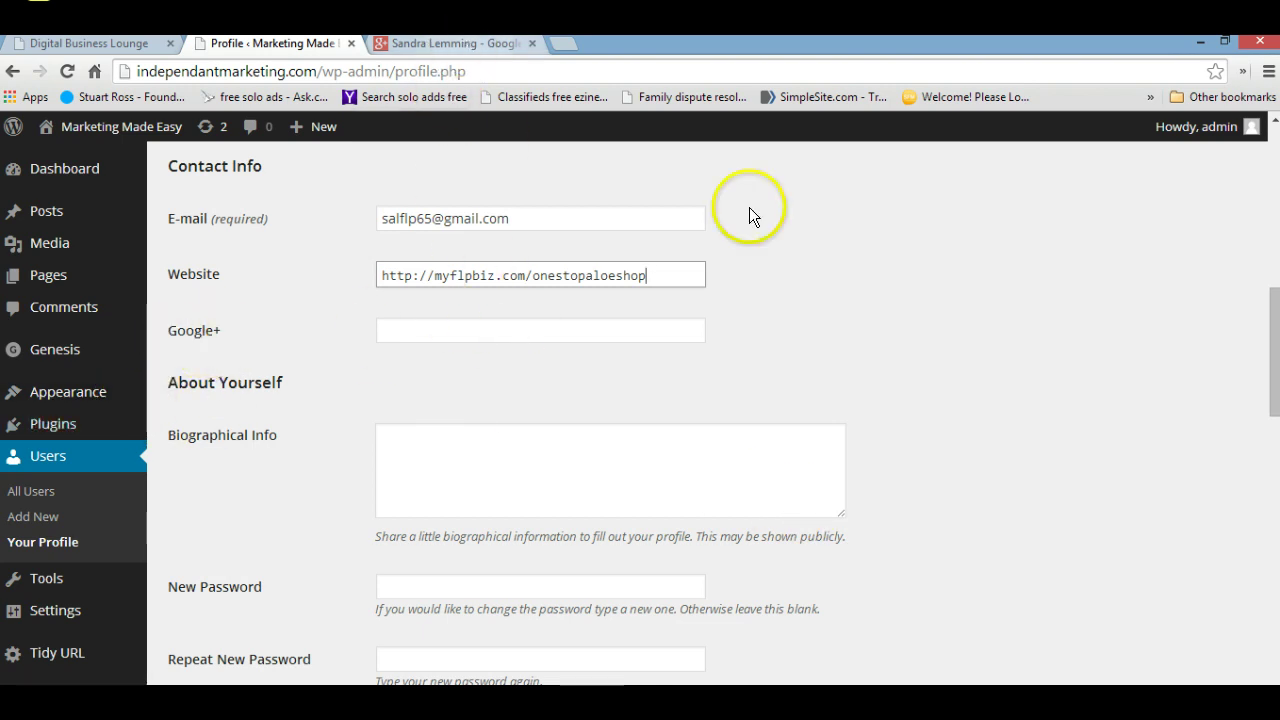
# - Select and copy the full Google+ profile URL from the Google+ tab's address bar
pyautogui.click(464, 43)
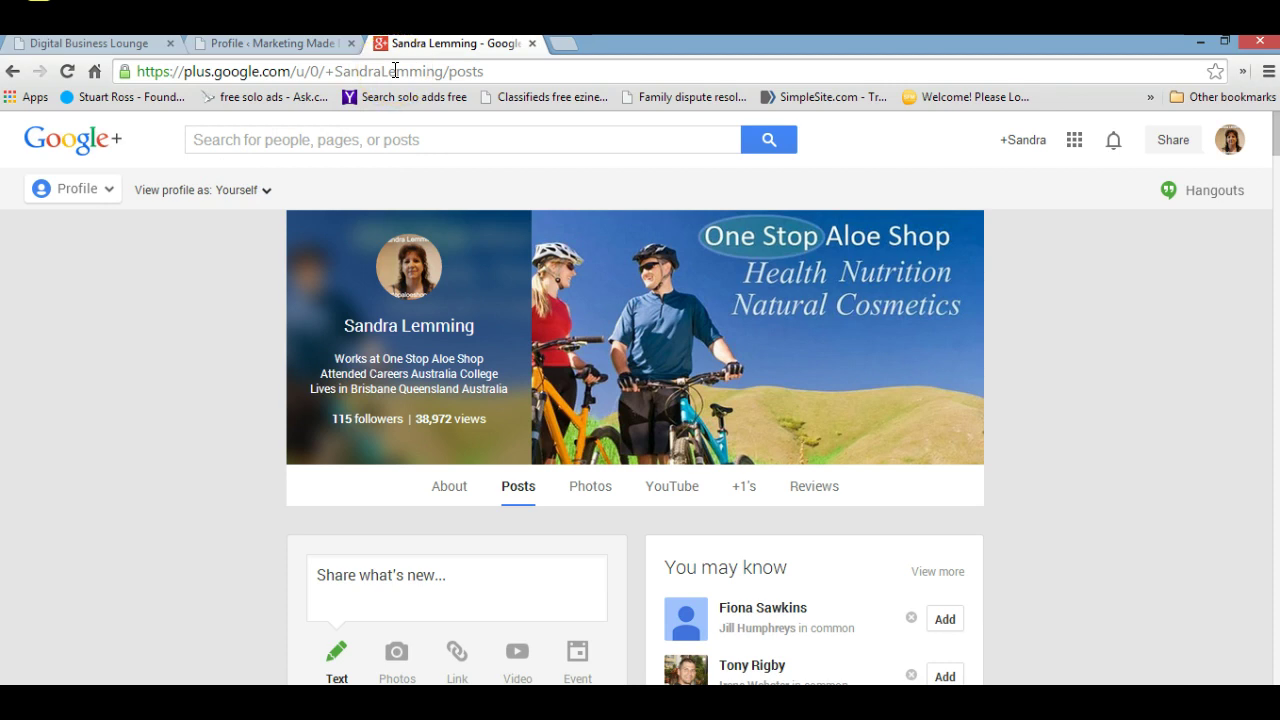
pyautogui.rightClick(389, 69)
pyautogui.click(400, 69)
pyautogui.click(436, 71)
pyautogui.moveTo(484, 71); pyautogui.dragTo(100, 75)
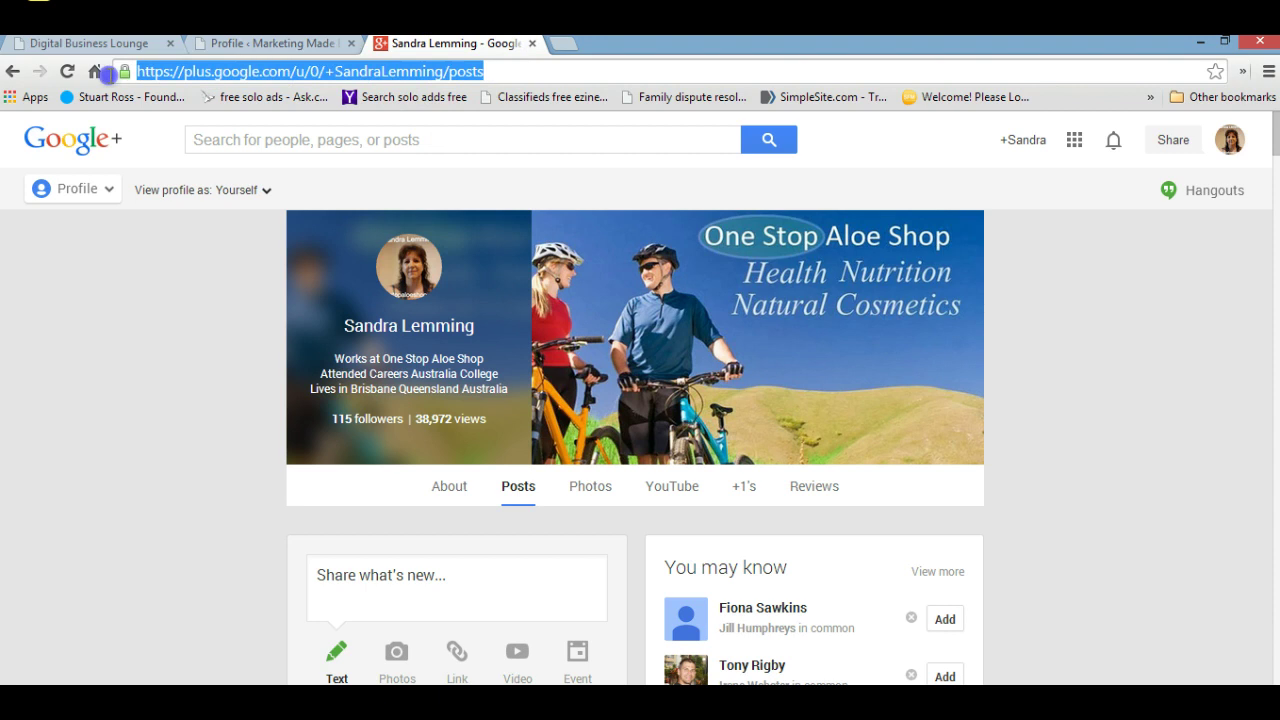
pyautogui.rightClick(305, 64)
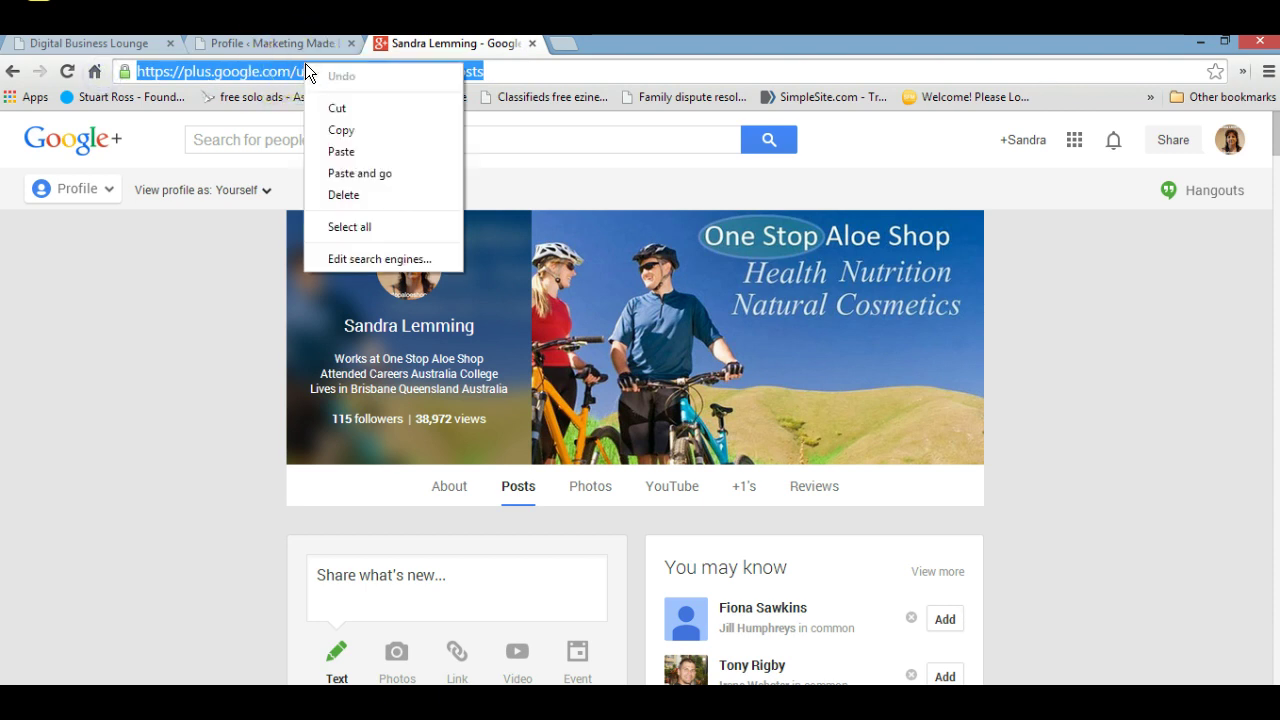
pyautogui.click(351, 131)
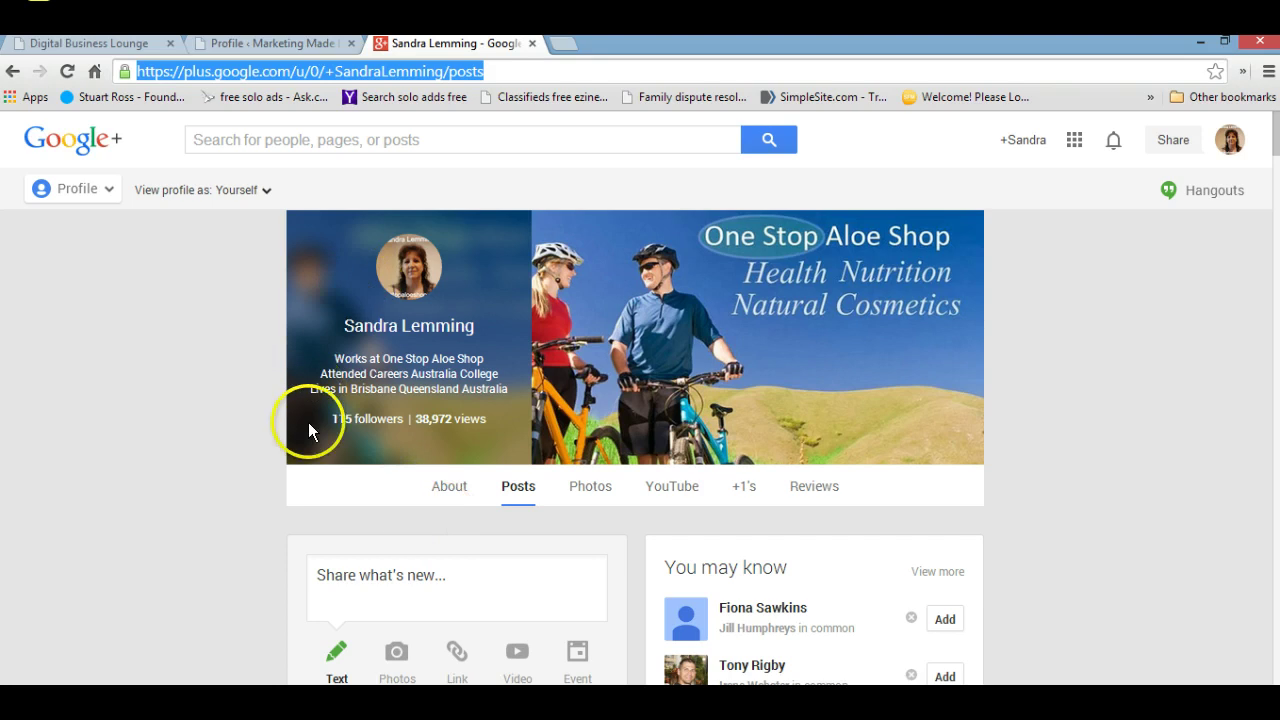
pyautogui.moveTo(394, 301)
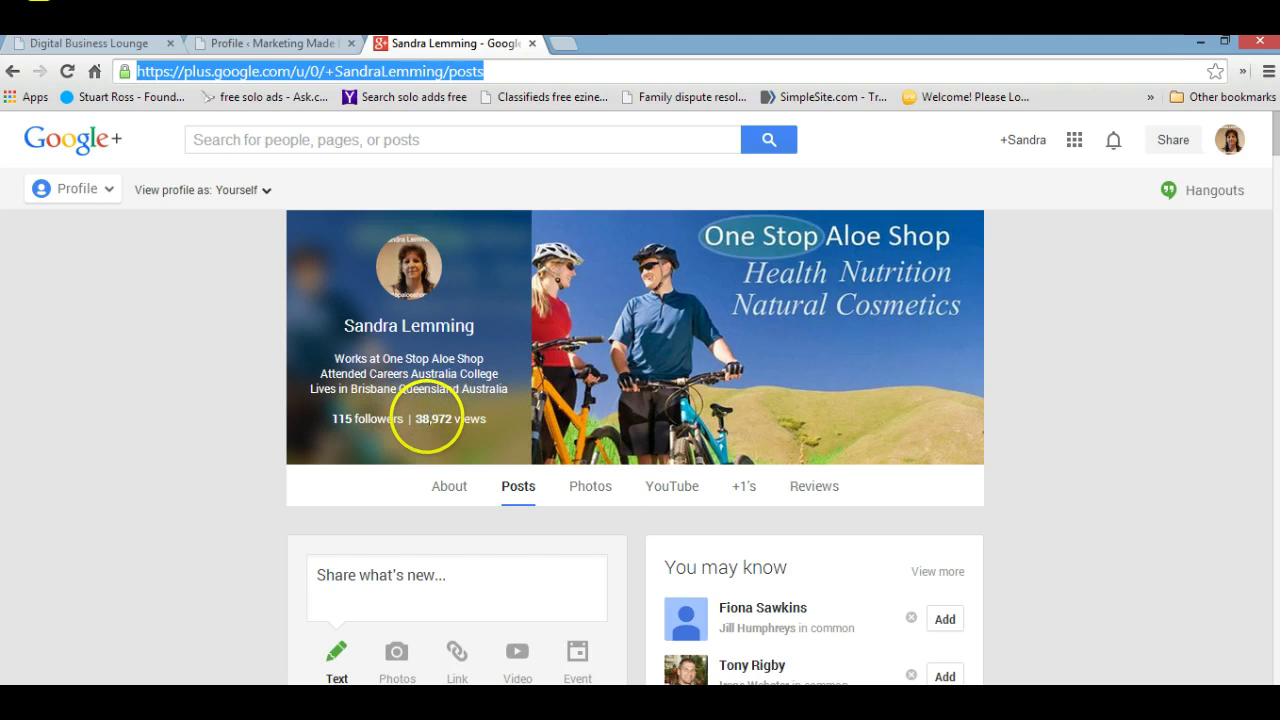
# - Preview the Google+ profile as Public, then return to the WordPress Profile tab
pyautogui.click(266, 191)
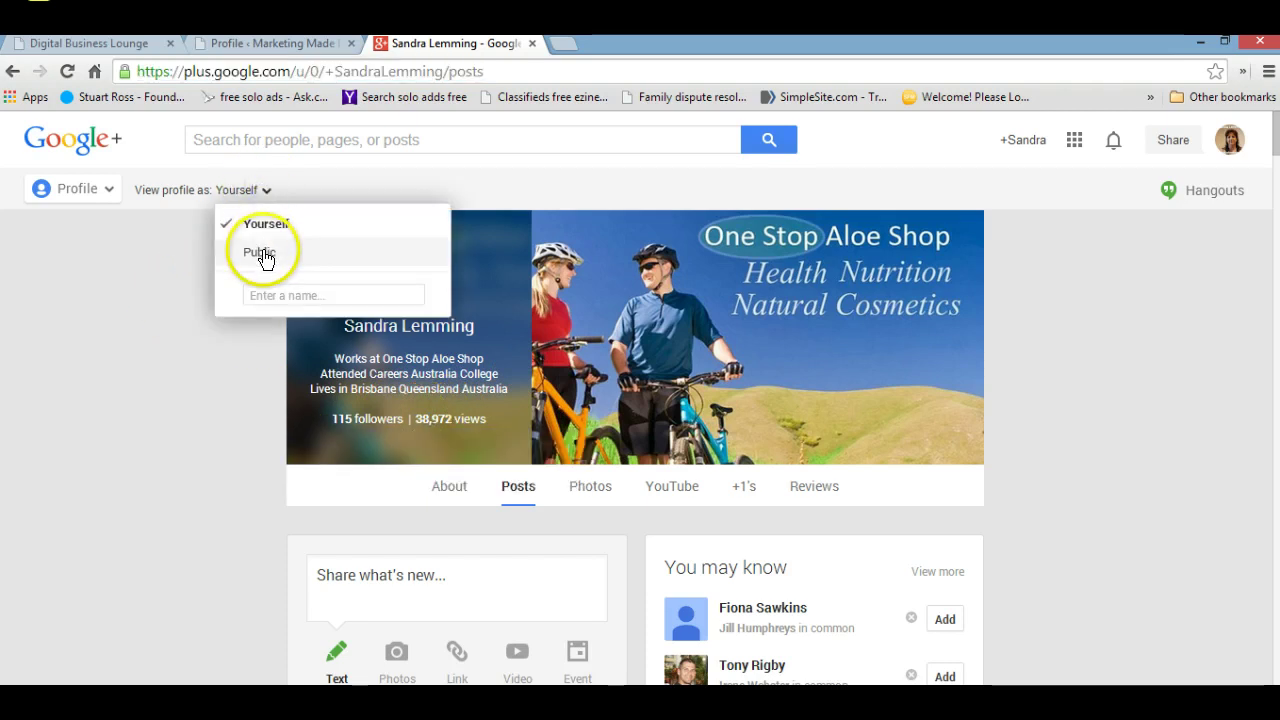
pyautogui.click(274, 299)
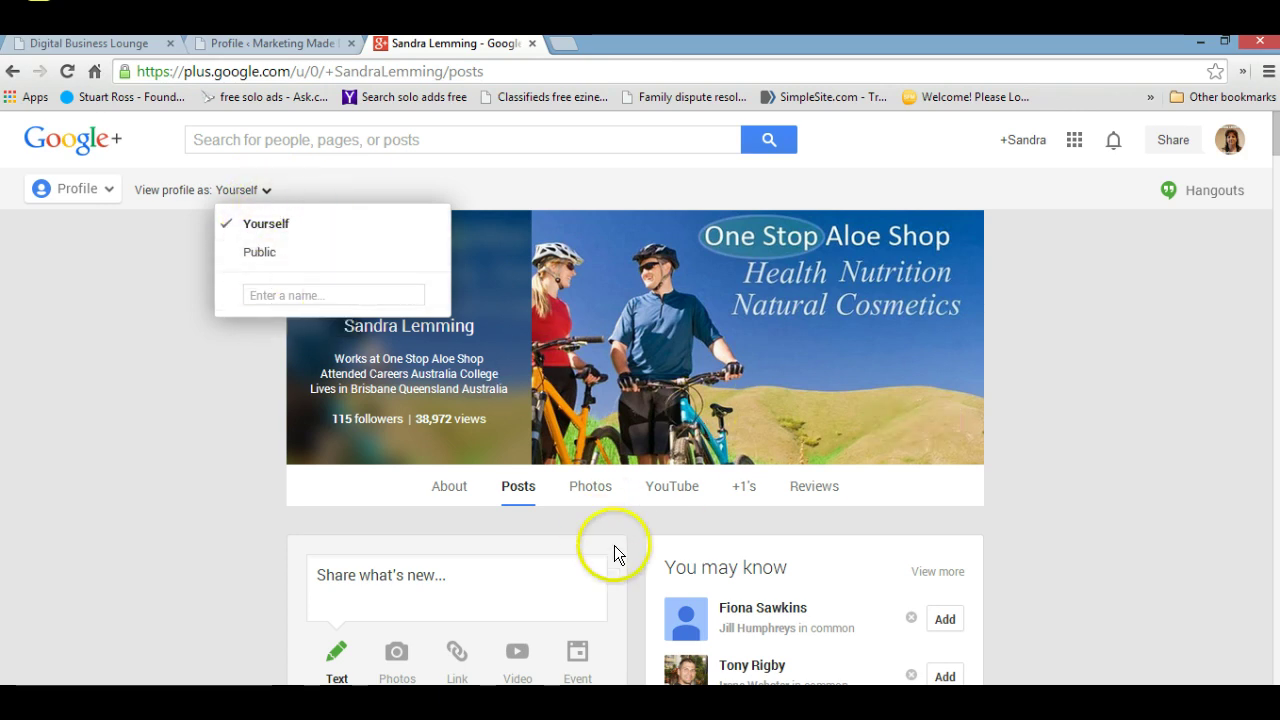
pyautogui.click(263, 252)
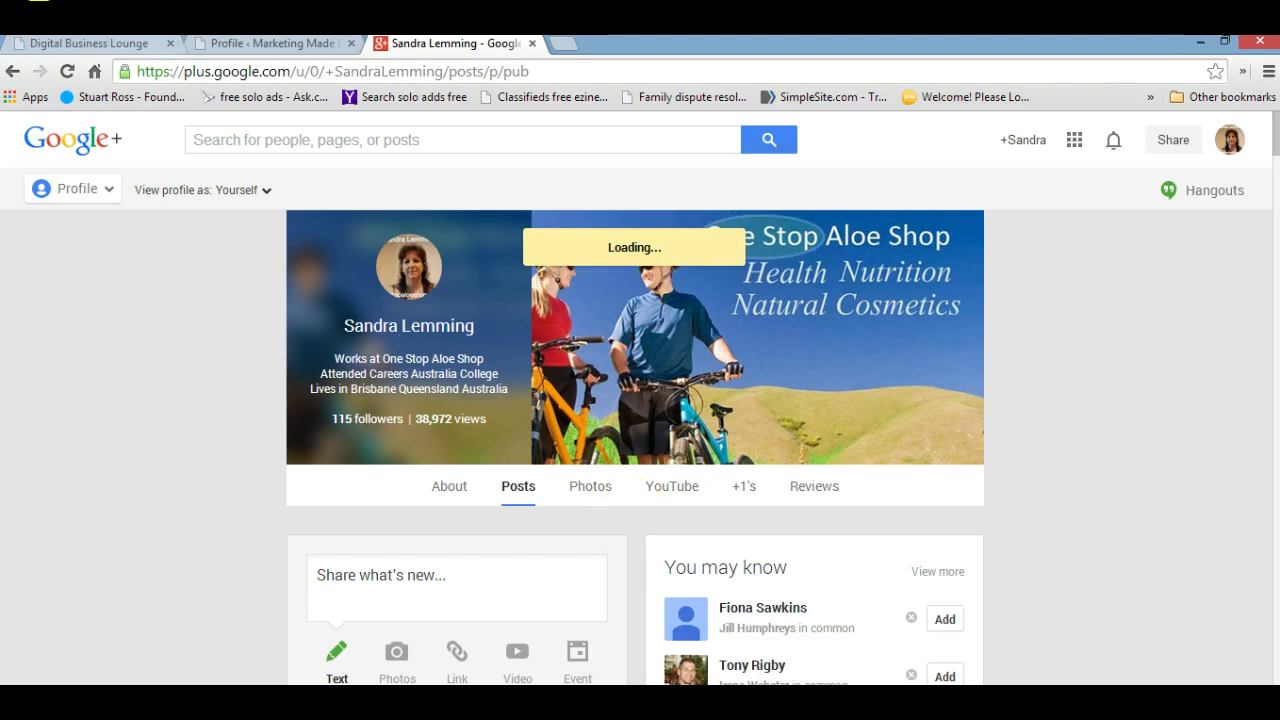
pyautogui.click(288, 46)
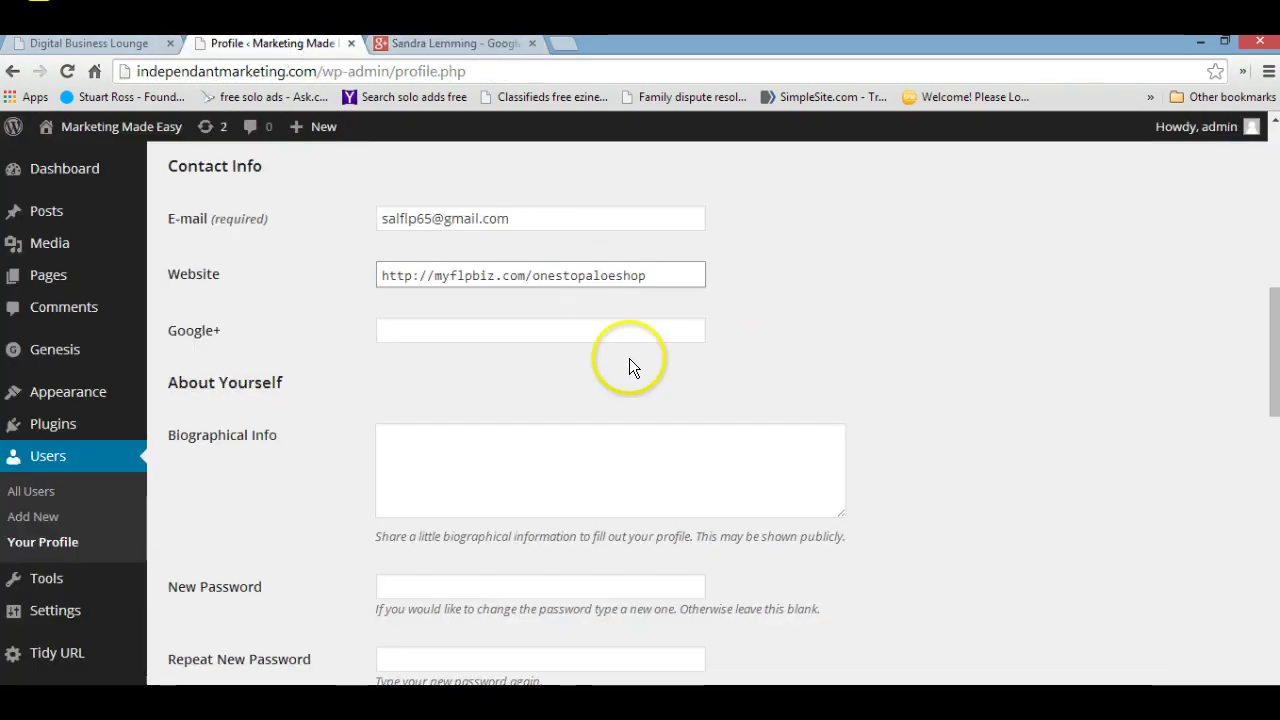
# - Paste the copied Google+ profile address into the empty Google+ field
pyautogui.click(388, 329)
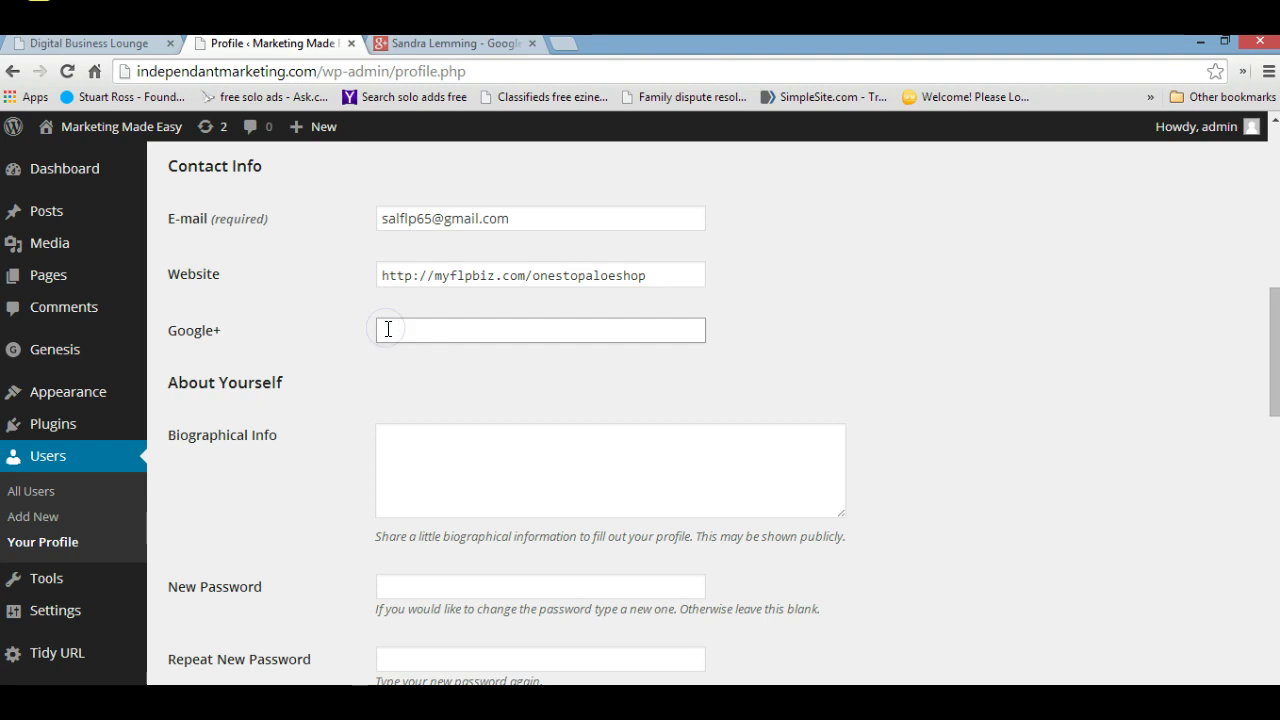
pyautogui.rightClick(388, 329)
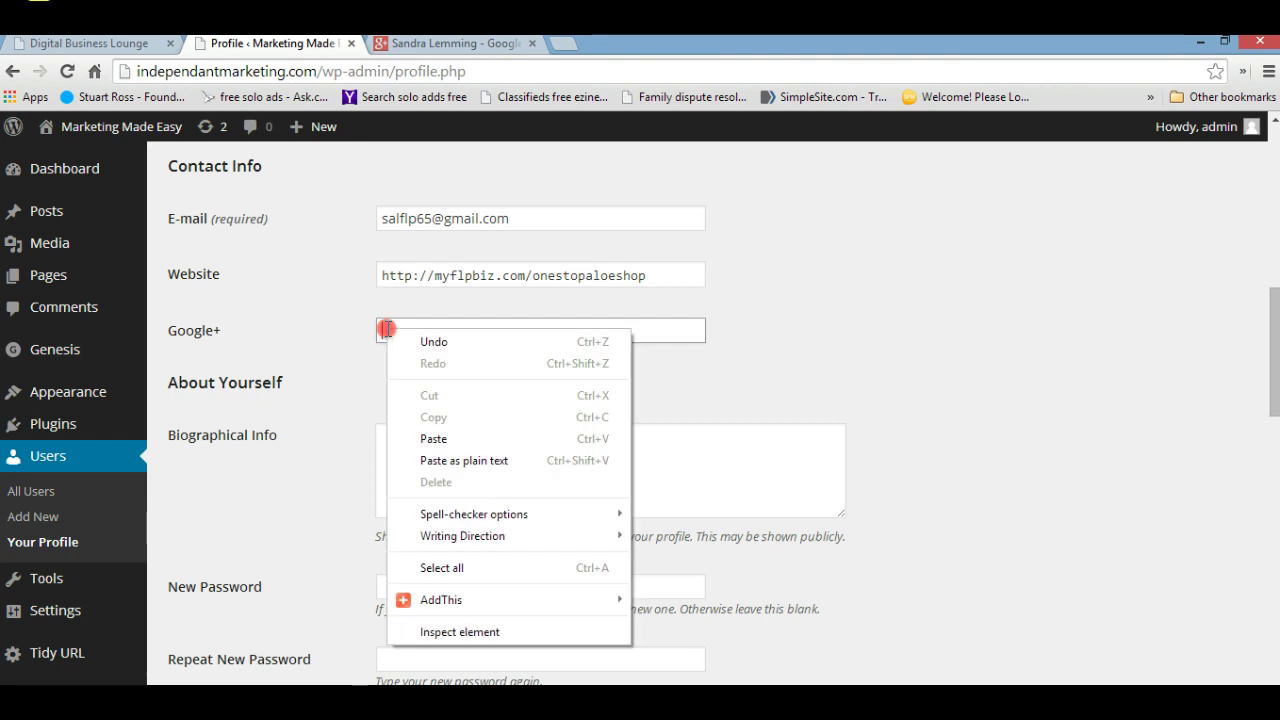
pyautogui.click(451, 438)
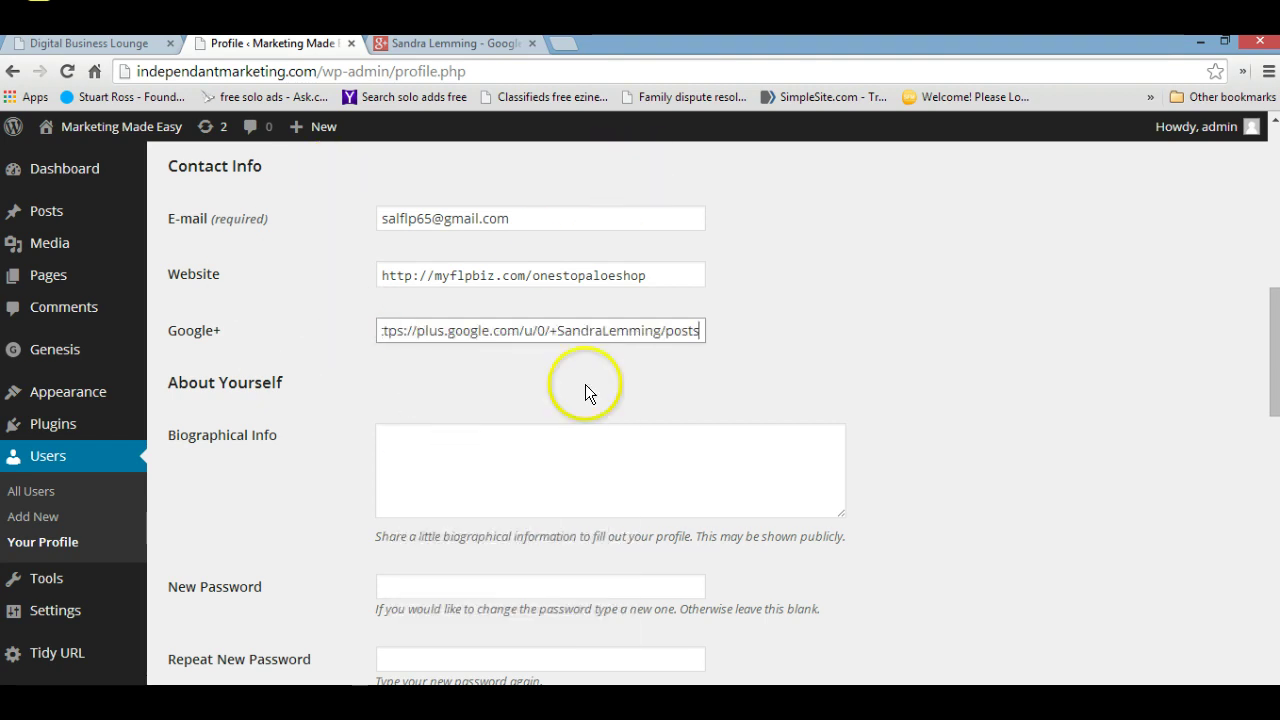
pyautogui.scroll(-2, 775, 344)
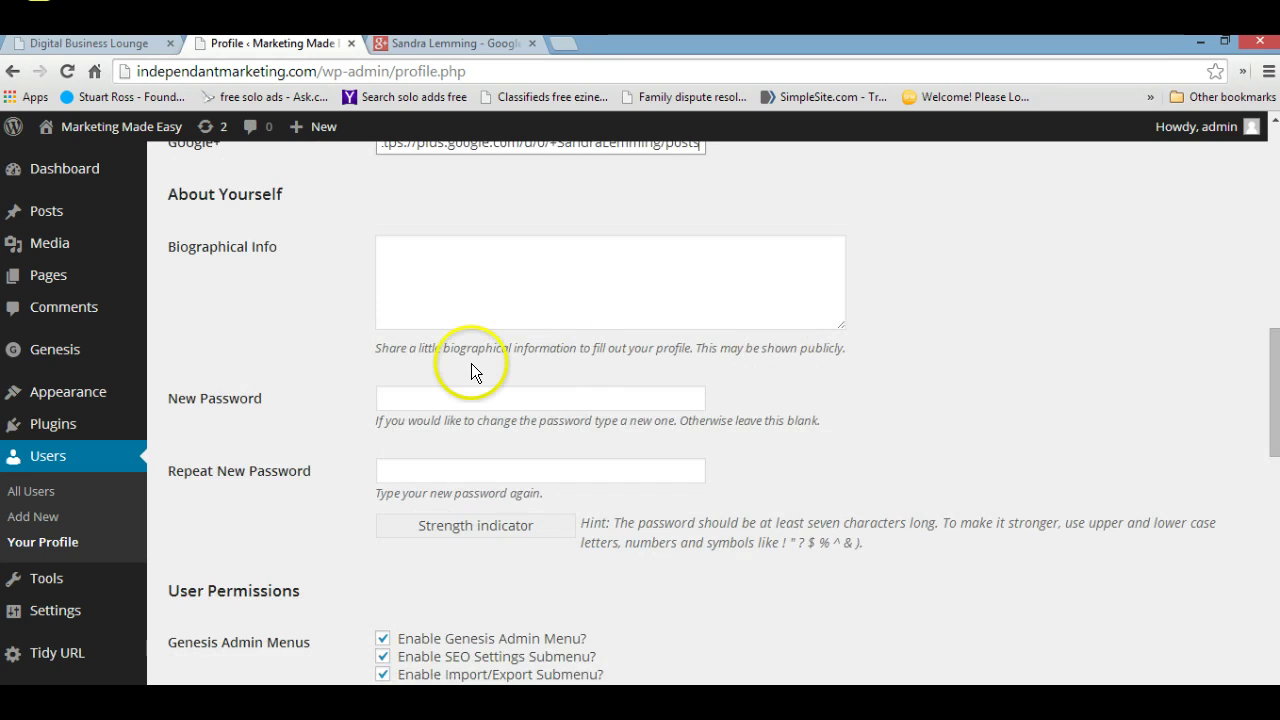
pyautogui.click(456, 277)
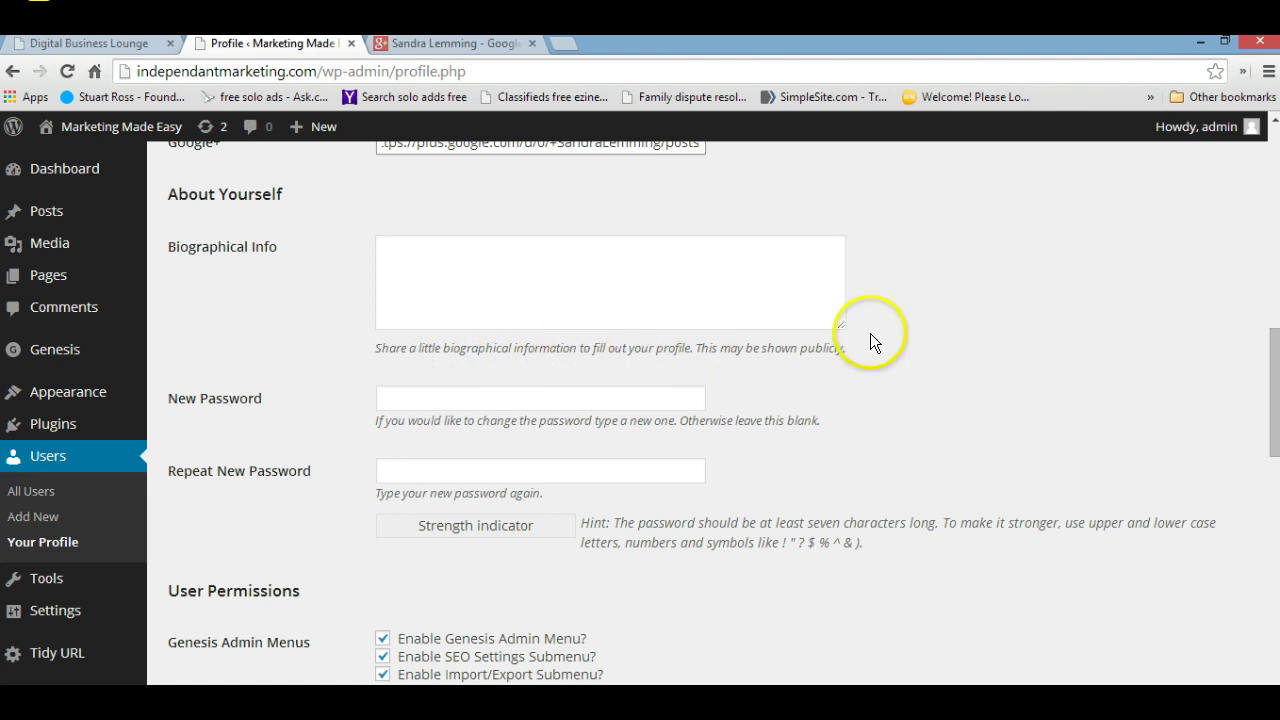
# - Draft a bio in Biographical Info, close the Google+ tab, then erase the bio text
pyautogui.click(395, 249)
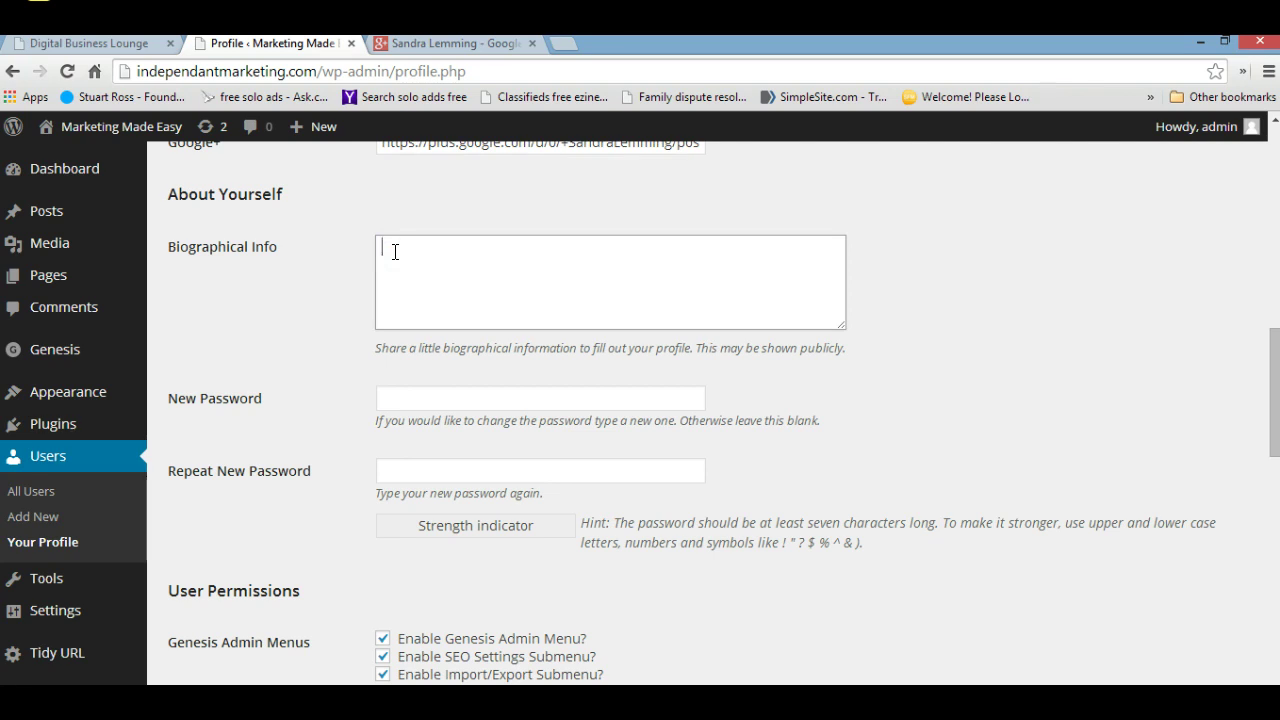
pyautogui.write('Me')
pyautogui.write('king the tr')
pyautogui.write('ansi')
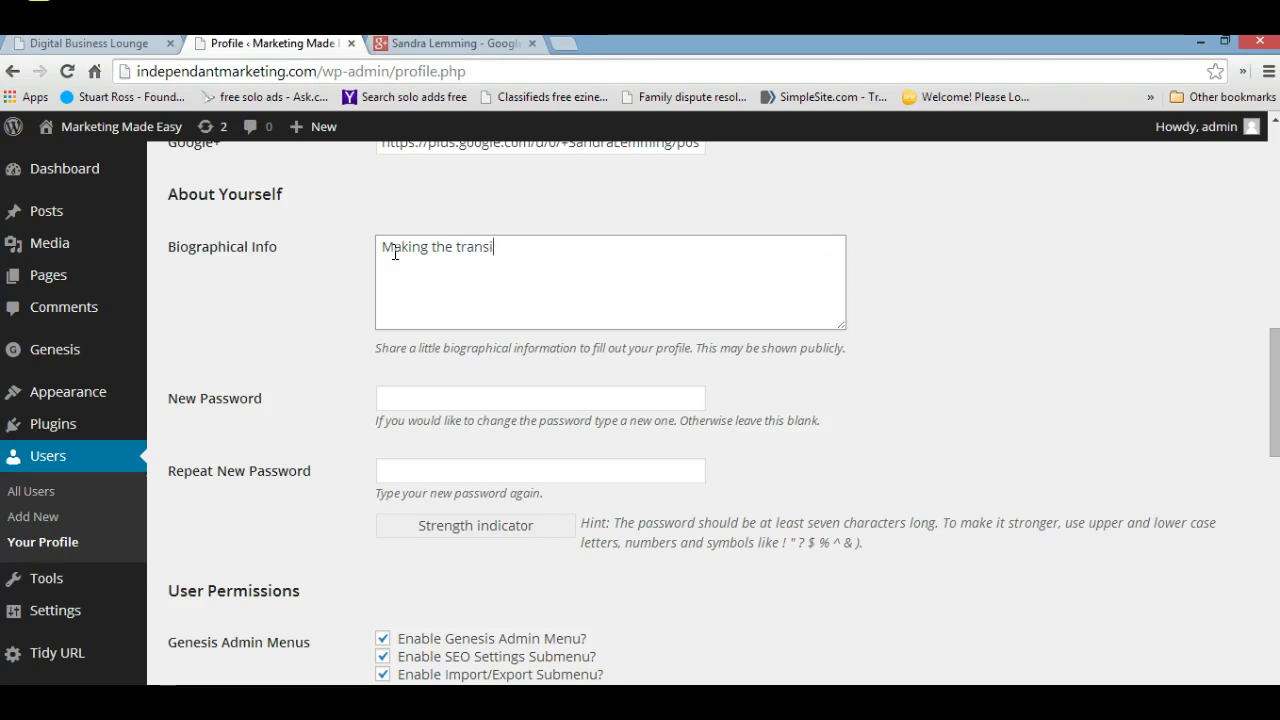
pyautogui.write('tion form')
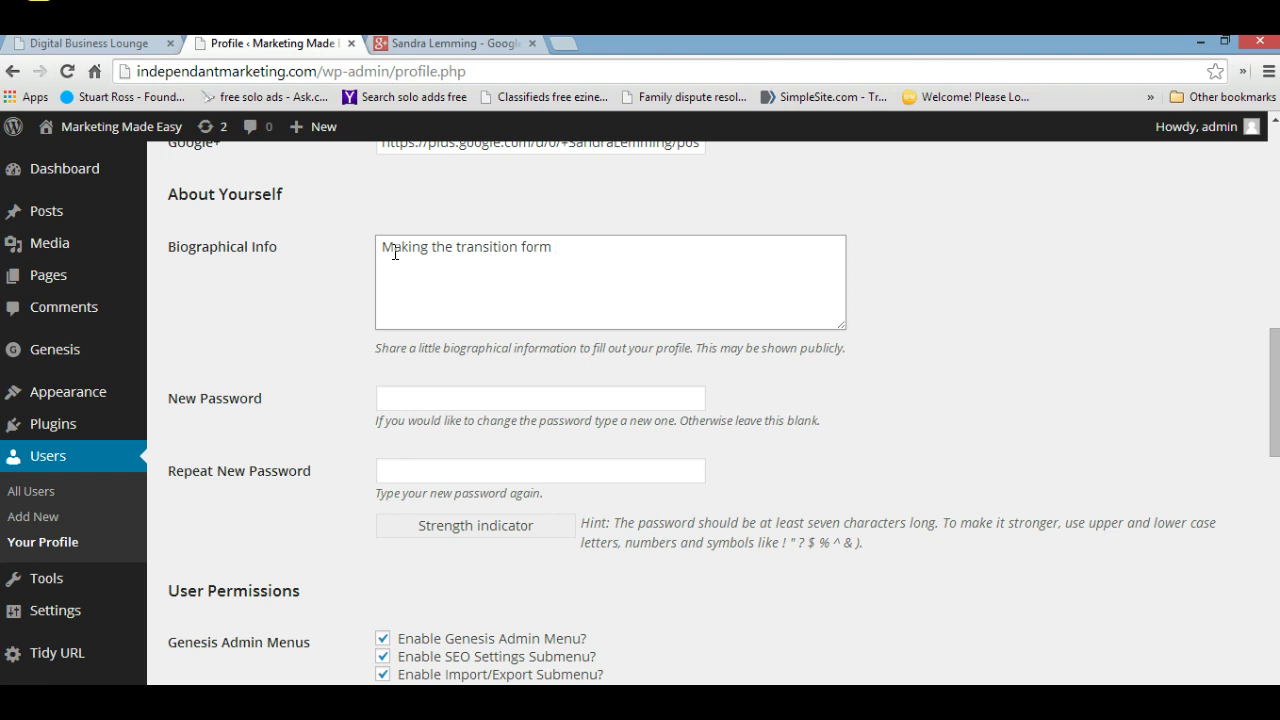
pyautogui.write(' being')
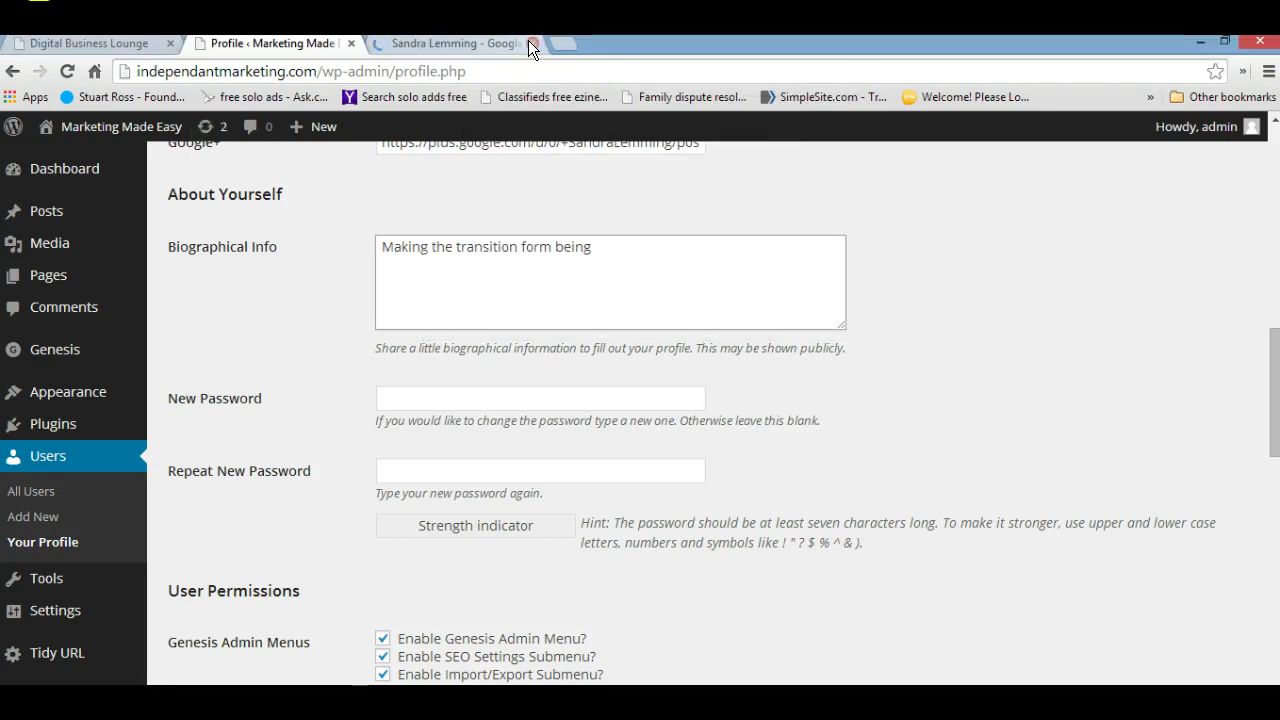
pyautogui.click(532, 44)
pyautogui.click(595, 247)
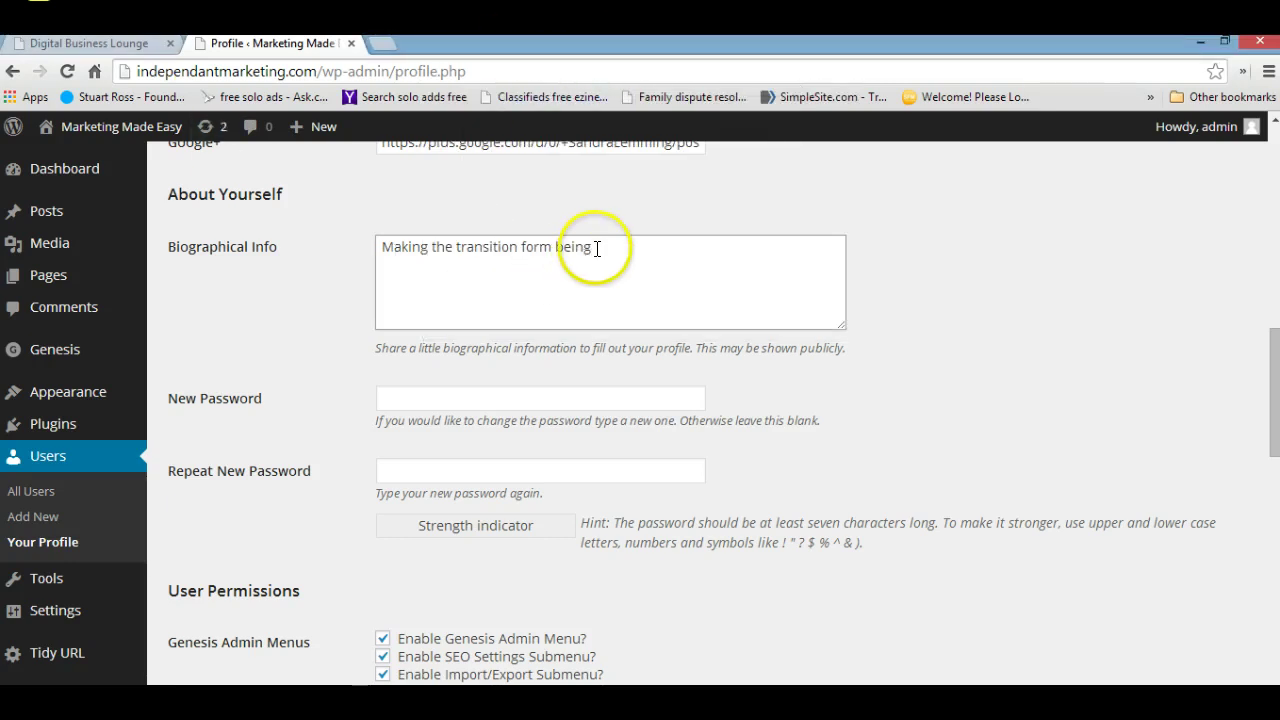
pyautogui.write('being depend')
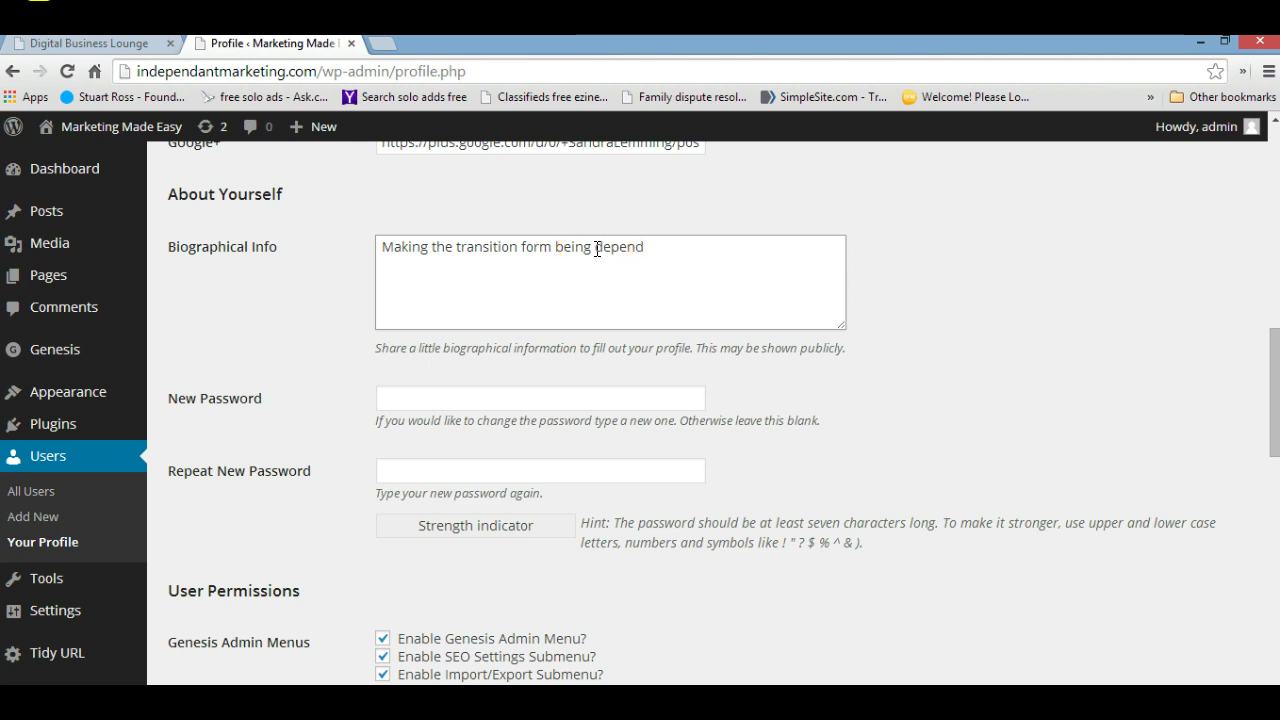
pyautogui.write('ent')
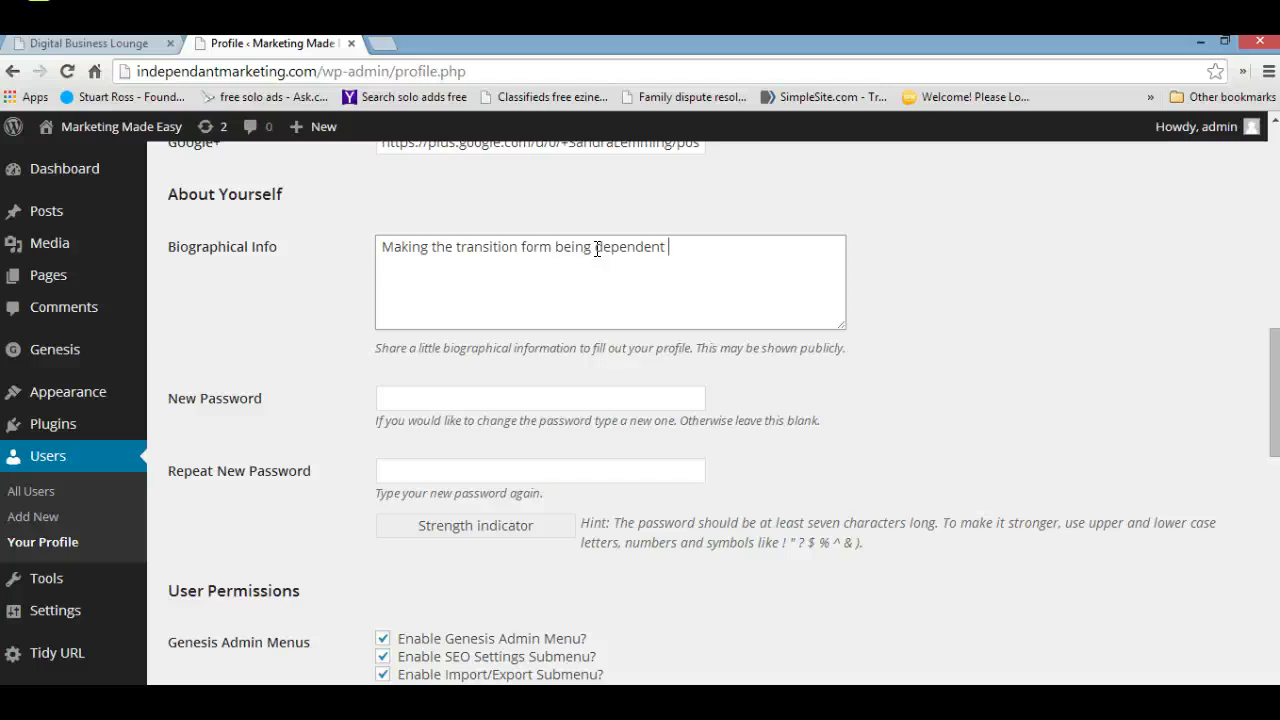
pyautogui.write('on th')
pyautogui.press('BackSpace')
pyautogui.press('BackSpace')
pyautogui.press('BackSpace')
pyautogui.press('BackSpace')
pyautogui.press('BackSpace')
pyautogui.press('BackSpace')
pyautogui.press('BackSpace')
pyautogui.press('BackSpace')
pyautogui.press('BackSpace')
pyautogui.press('BackSpace')
pyautogui.press('BackSpace')
pyautogui.press('BackSpace')
pyautogui.press('BackSpace')
pyautogui.press('BackSpace')
pyautogui.press('BackSpace')
pyautogui.press('BackSpace')
pyautogui.press('BackSpace')
pyautogui.press('BackSpace')
pyautogui.press('BackSpace')
pyautogui.press('BackSpace')
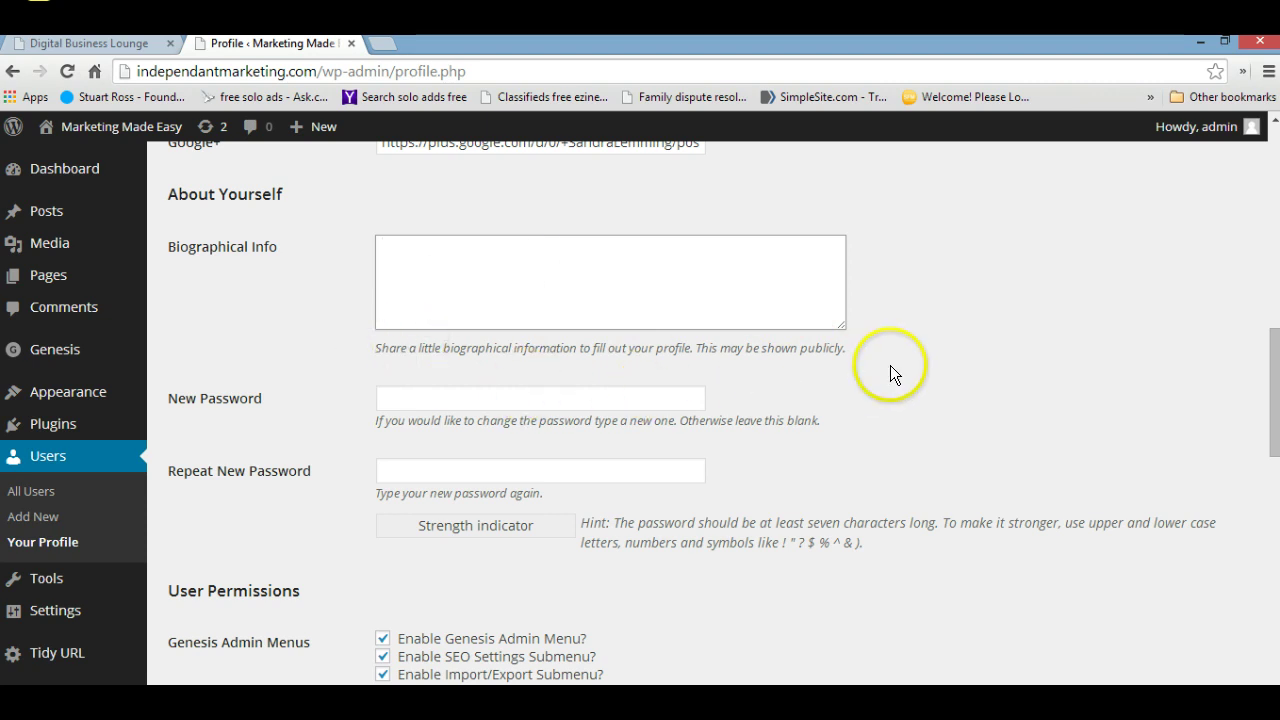
# - Review the remaining profile options down to Layout Settings, keeping the Default Layout
pyautogui.scroll(-1, 892, 370)
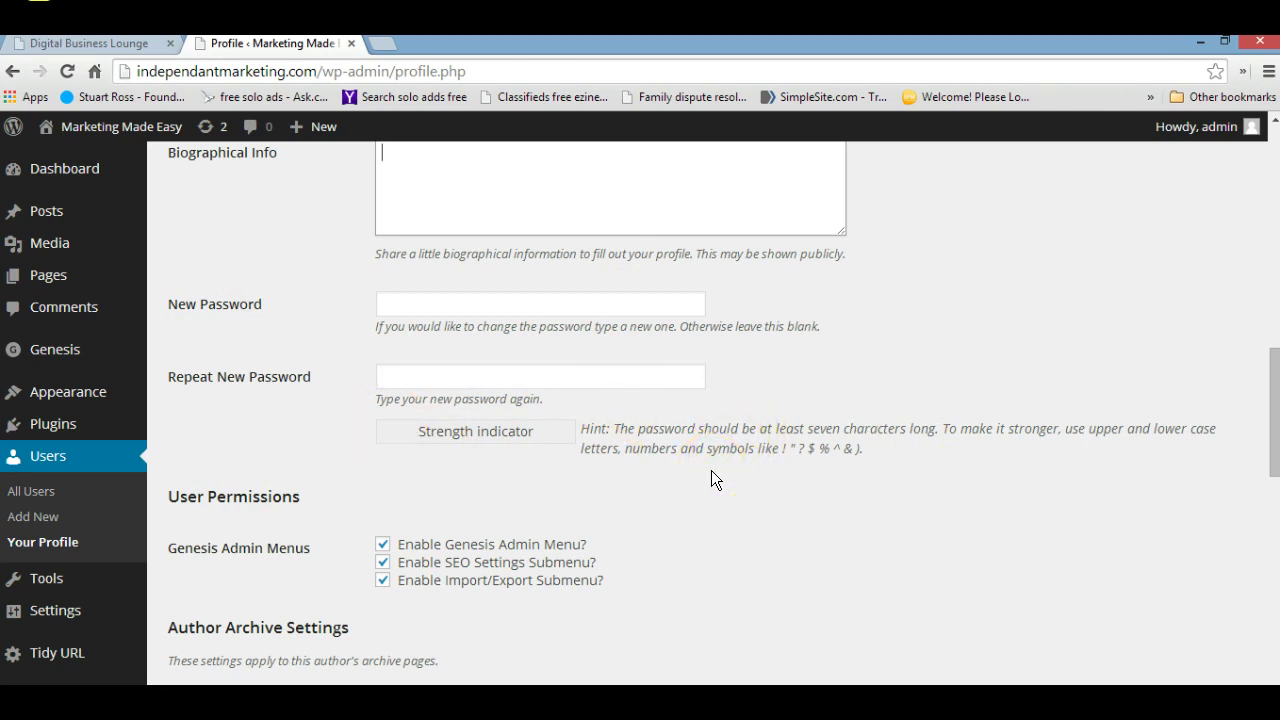
pyautogui.scroll(-2, 713, 478)
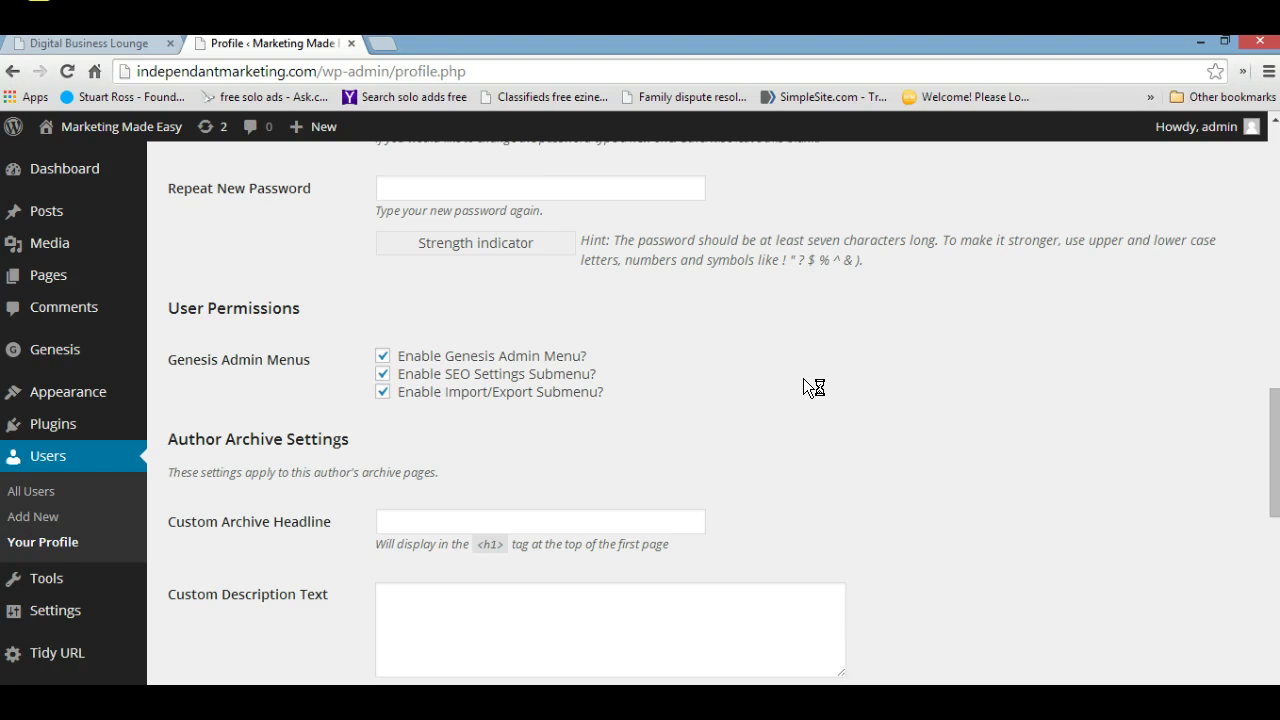
pyautogui.scroll(-2, 804, 380)
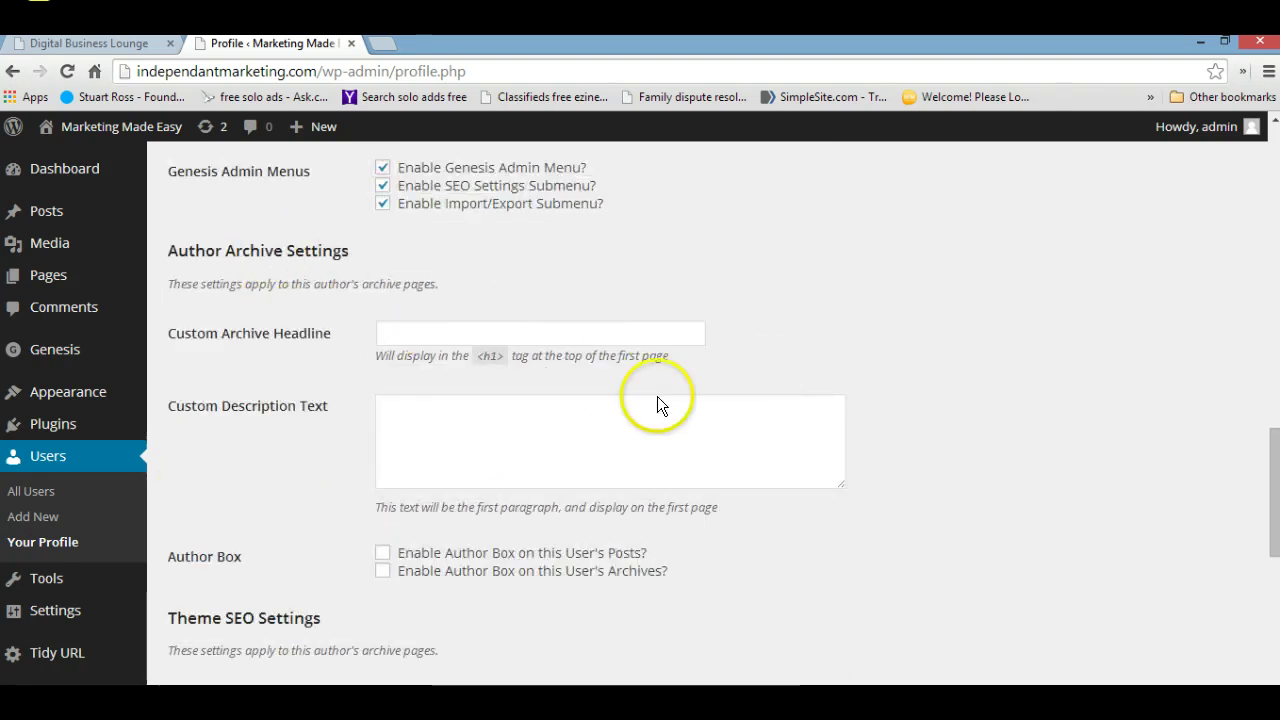
pyautogui.scroll(-1, 950, 445)
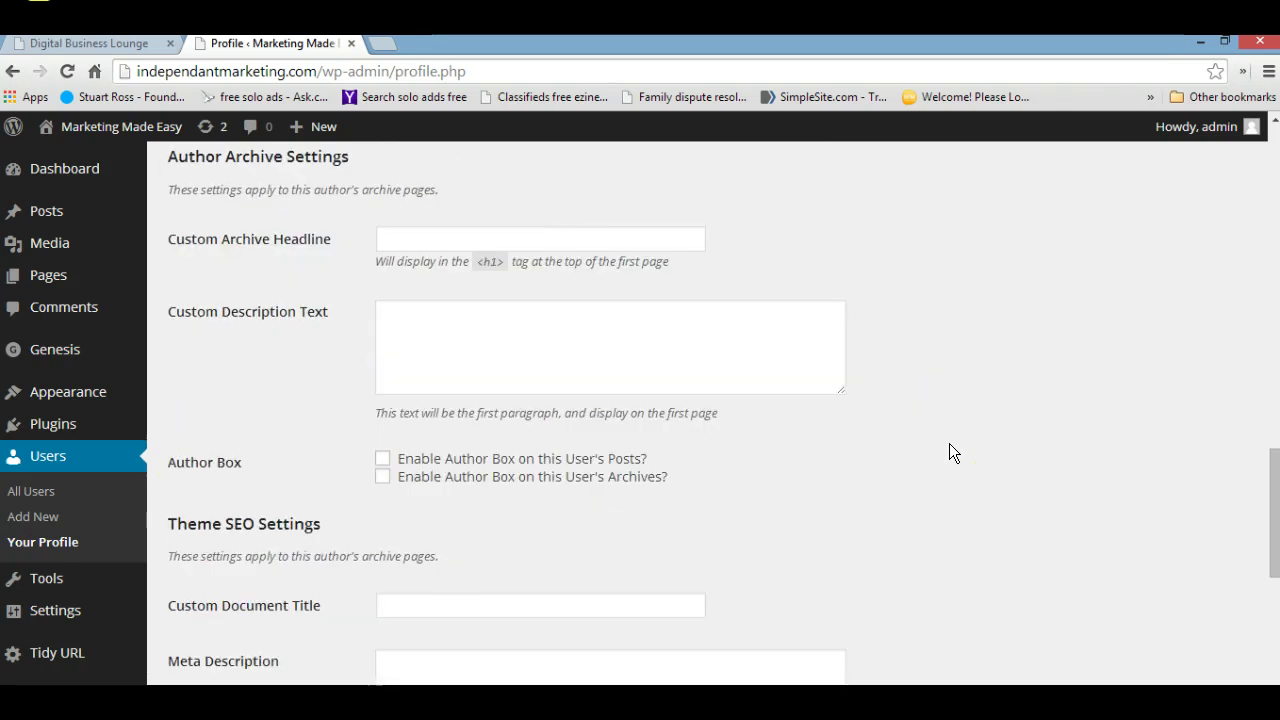
pyautogui.scroll(2, 950, 445)
pyautogui.scroll(8, 949, 443)
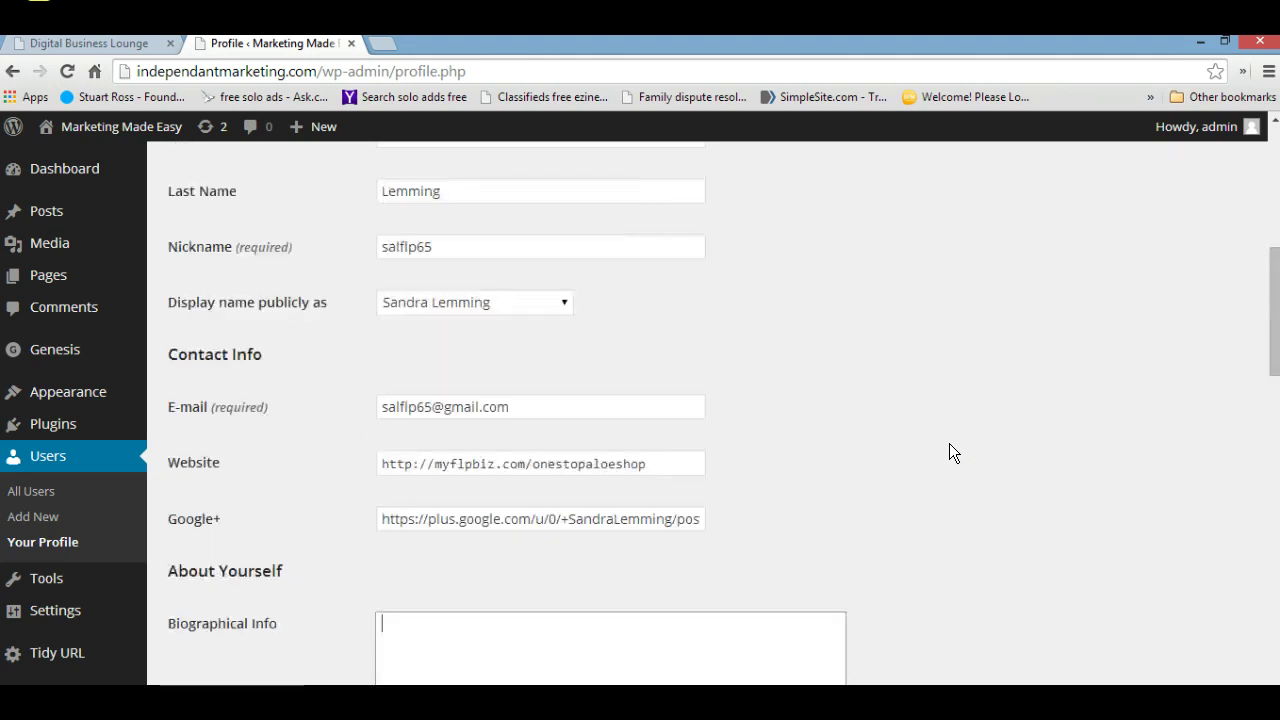
pyautogui.click(914, 443)
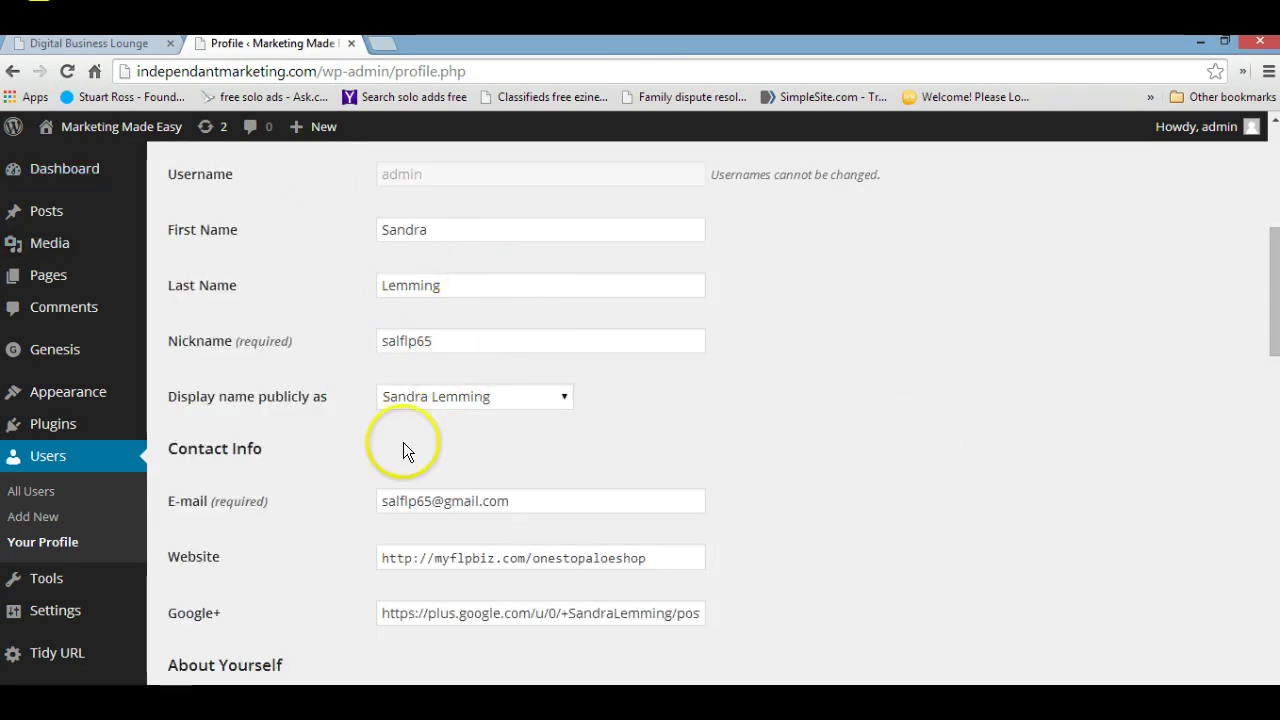
pyautogui.scroll(-3, 786, 463)
pyautogui.click(786, 463)
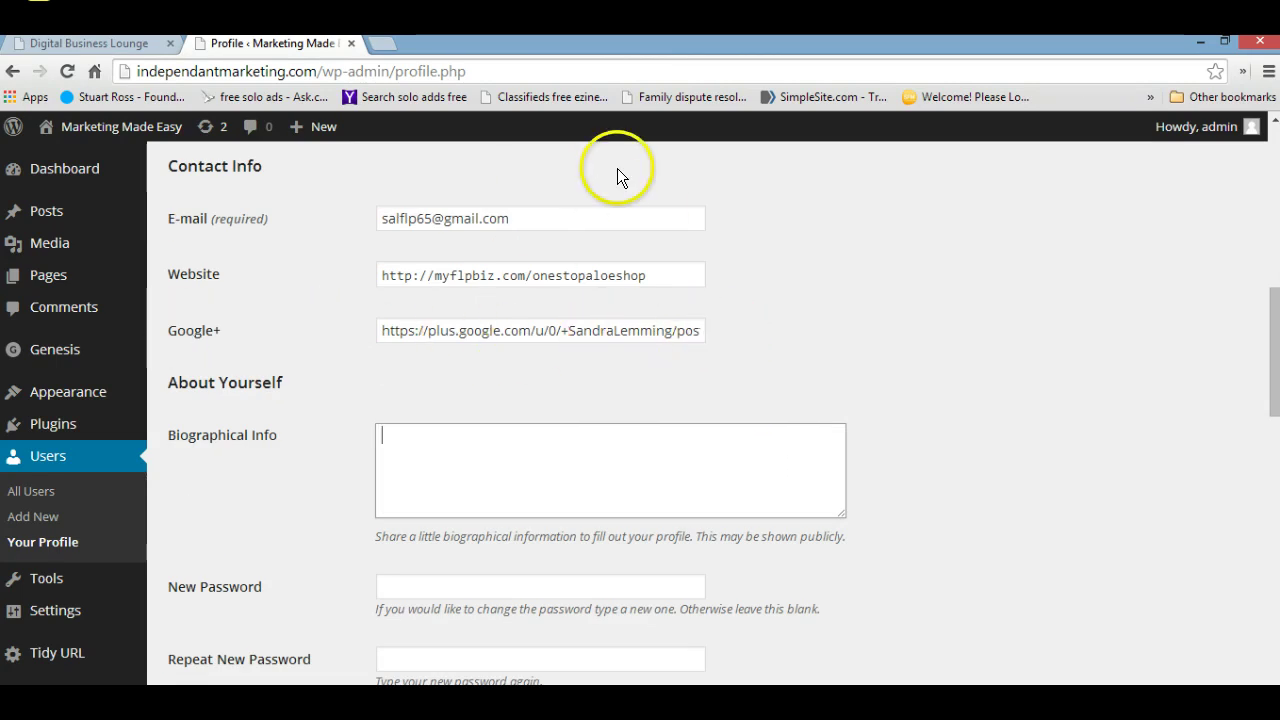
pyautogui.scroll(-3, 871, 327)
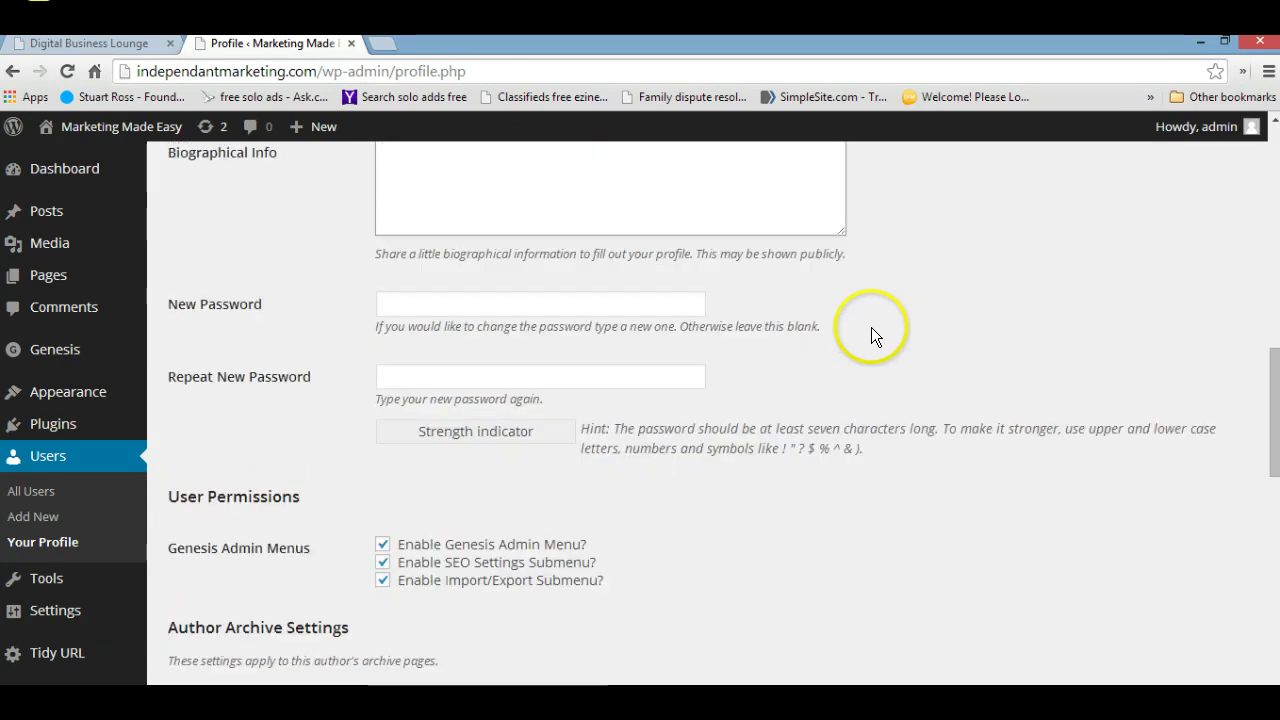
pyautogui.scroll(-1, 815, 435)
pyautogui.scroll(-3, 830, 432)
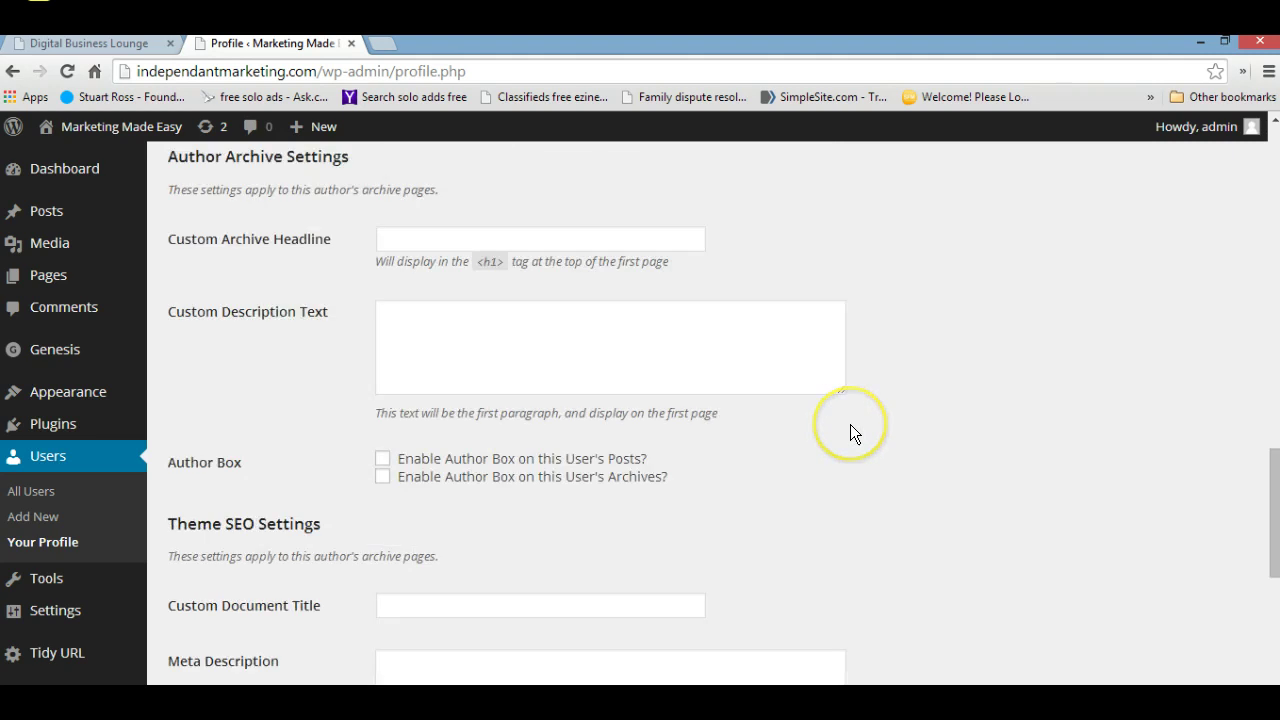
pyautogui.scroll(-1, 850, 430)
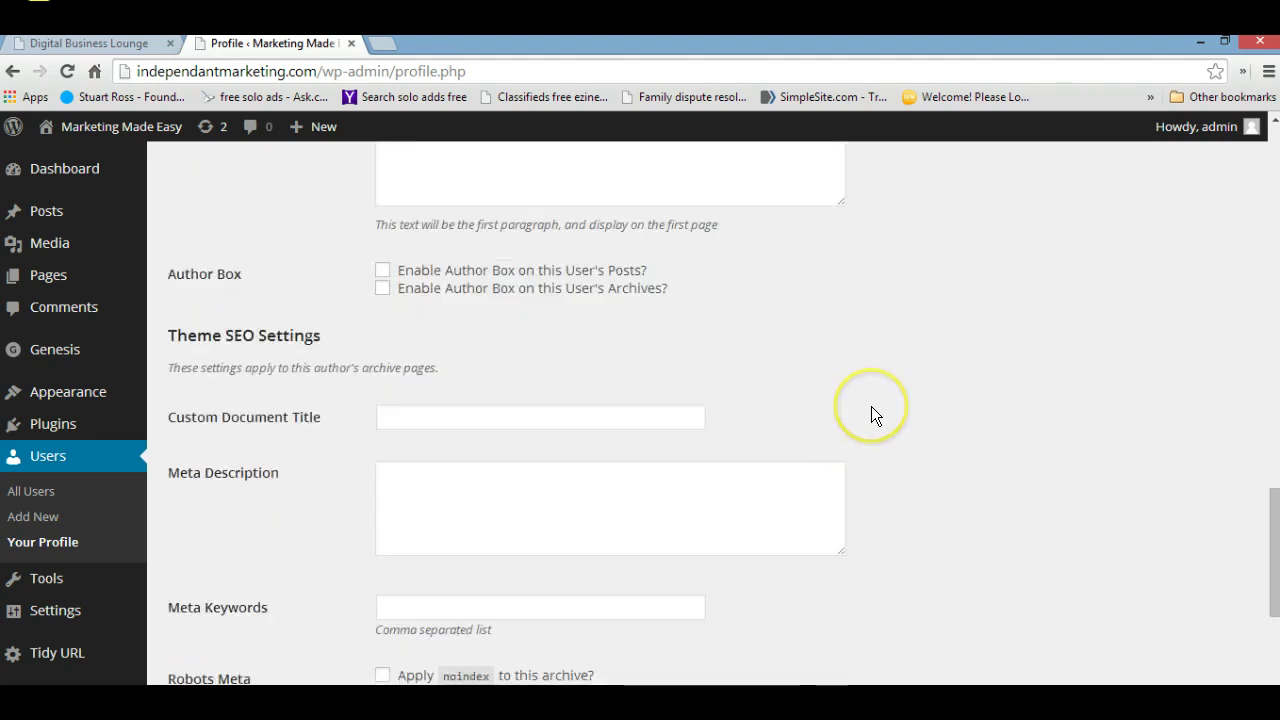
pyautogui.scroll(-3, 871, 406)
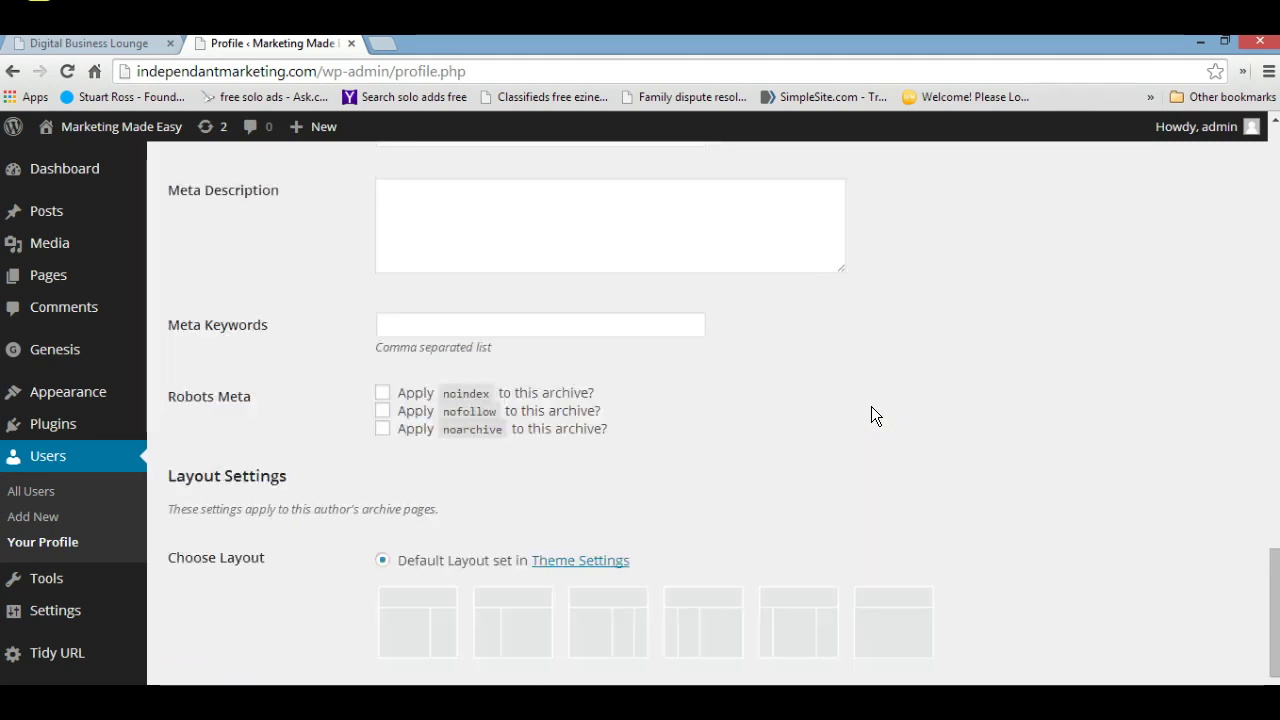
pyautogui.scroll(-1, 871, 416)
# - Save the profile with Update Profile so the greeting shows the full name
pyautogui.click(855, 400)
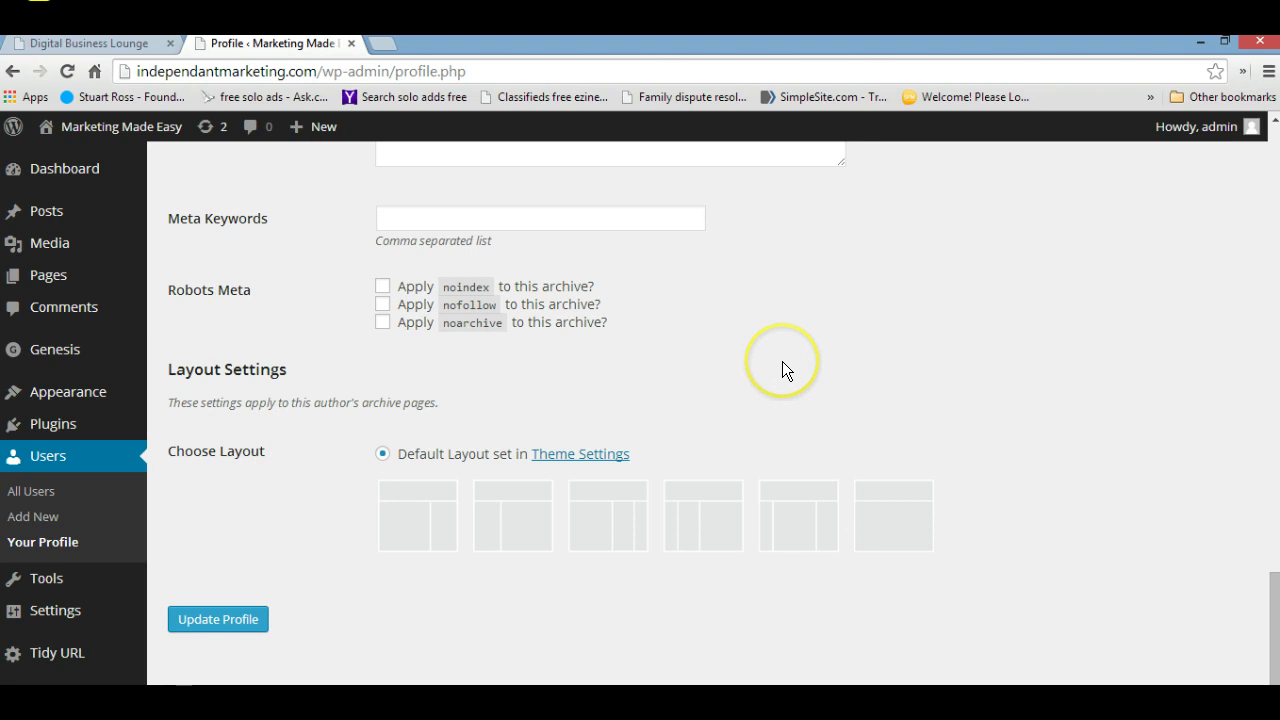
pyautogui.click(213, 620)
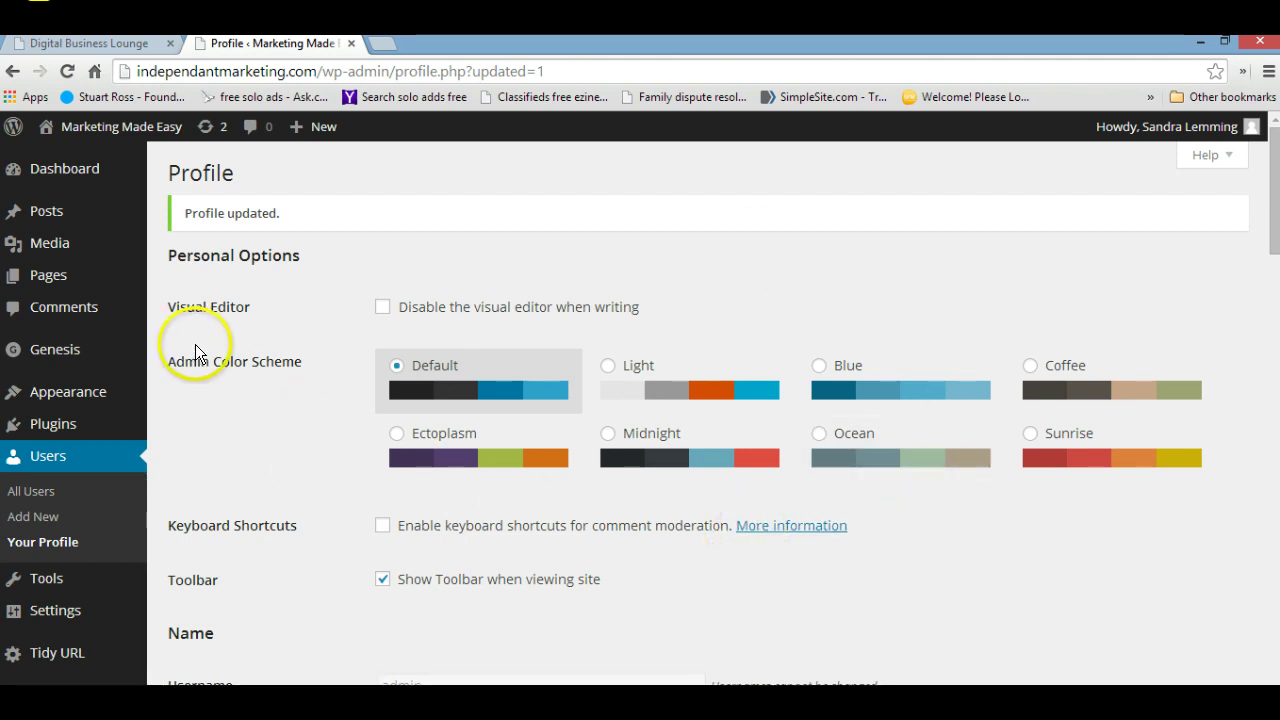
# - Scroll through the saved profile to verify the names, display name, website and Google+ values
pyautogui.scroll(-4, 979, 577)
pyautogui.scroll(-2, 903, 531)
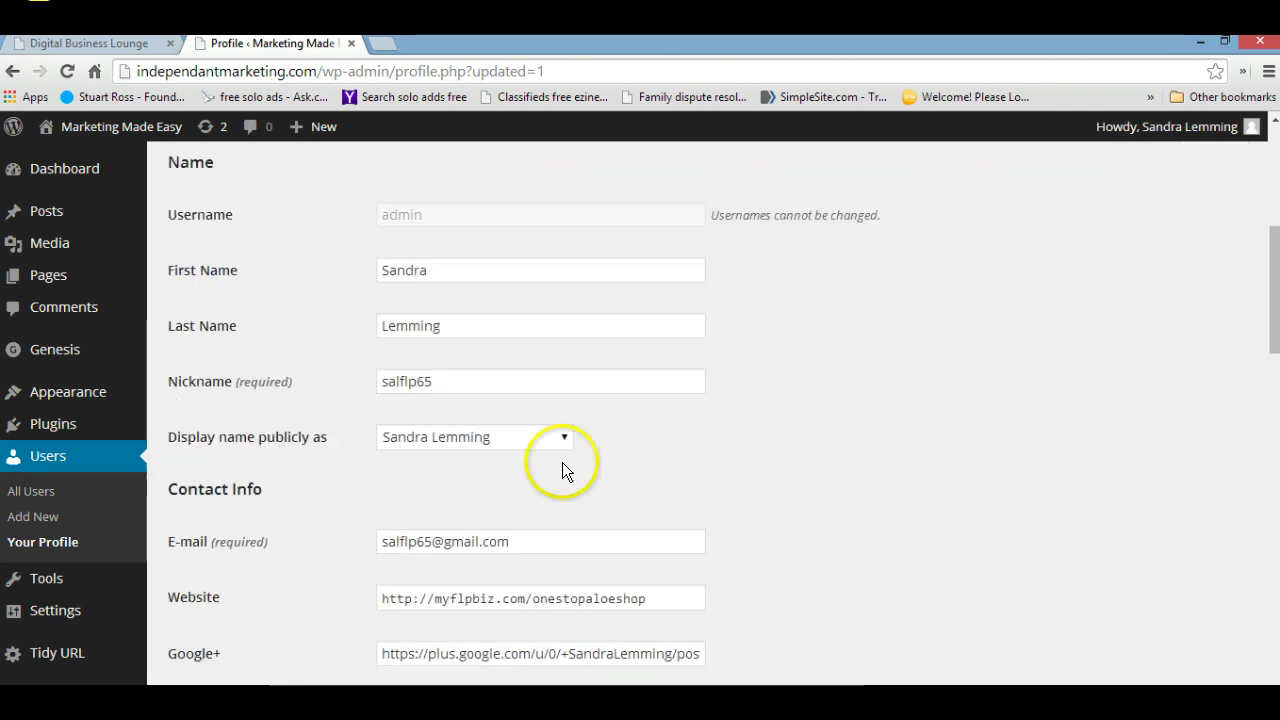
pyautogui.scroll(-2, 655, 587)
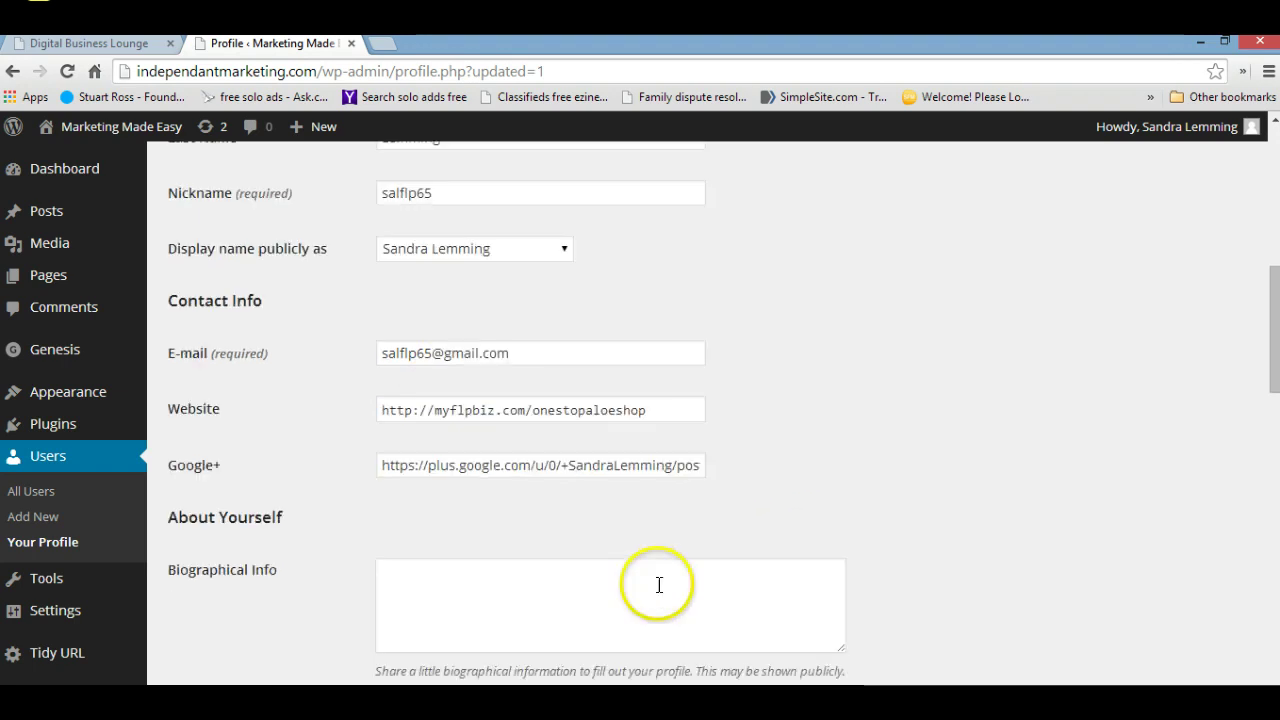
pyautogui.scroll(-5, 879, 489)
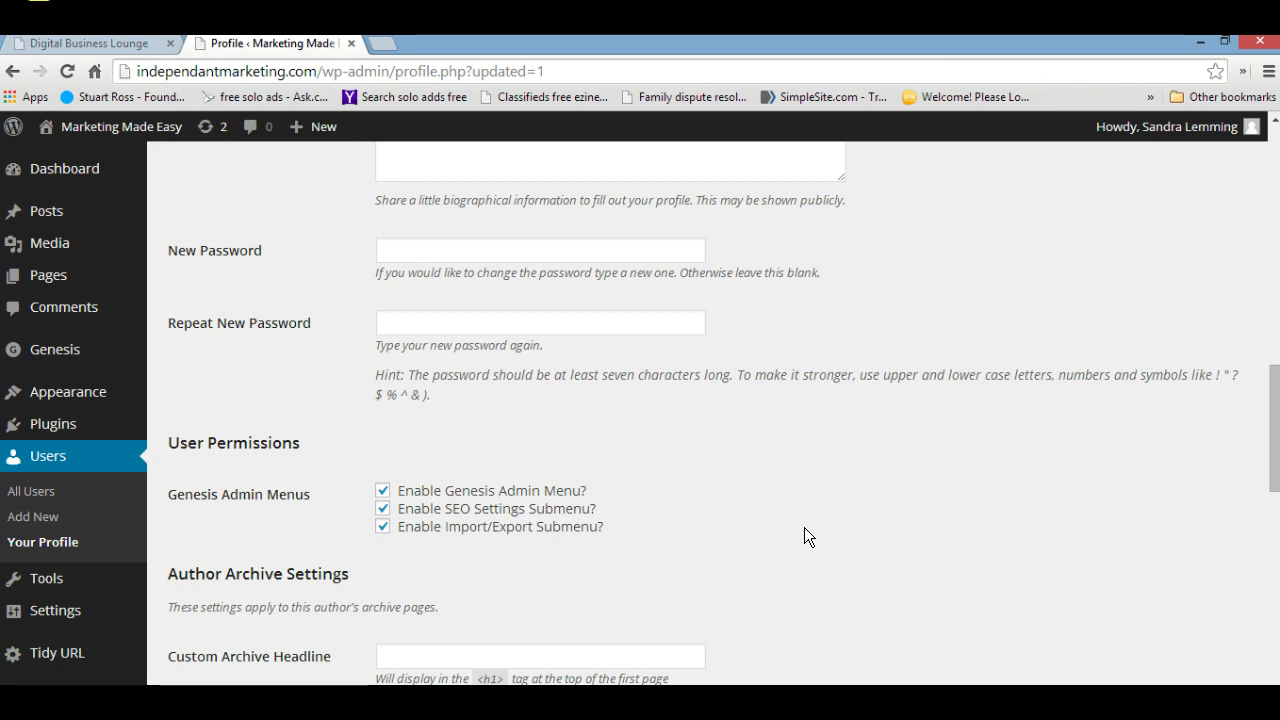
pyautogui.scroll(-2, 804, 527)
pyautogui.click(867, 535)
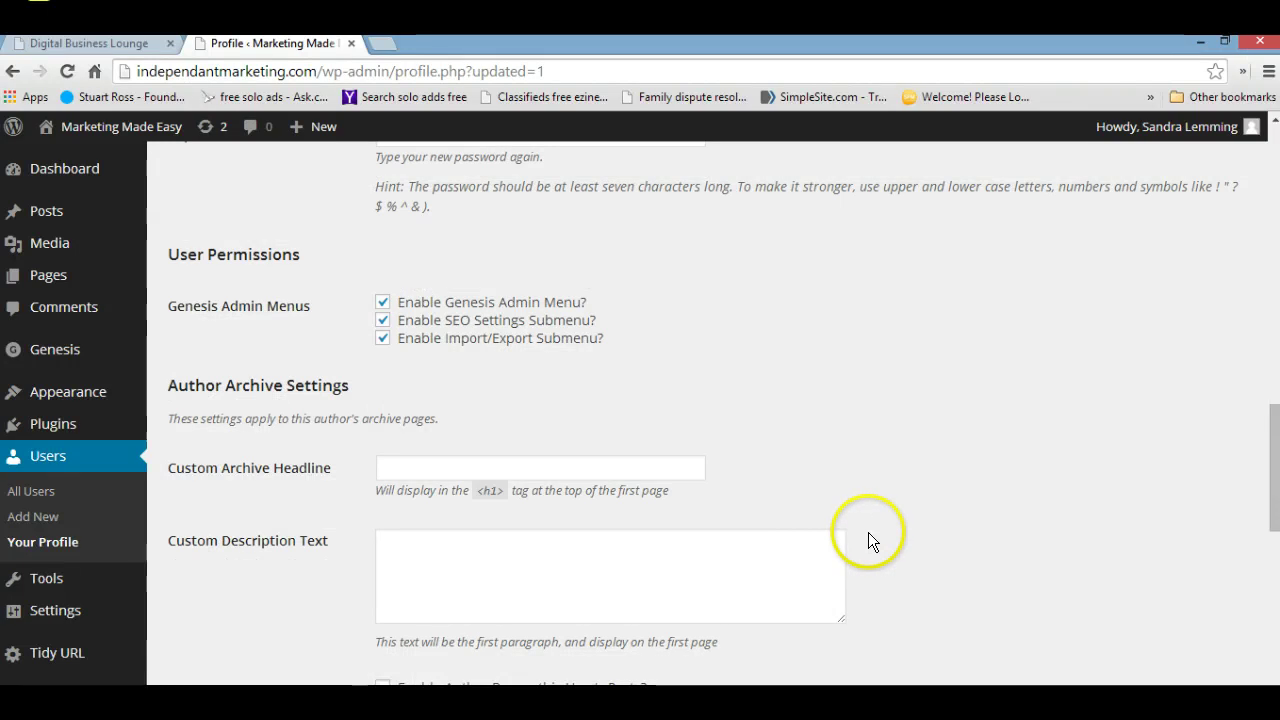
pyautogui.click(867, 540)
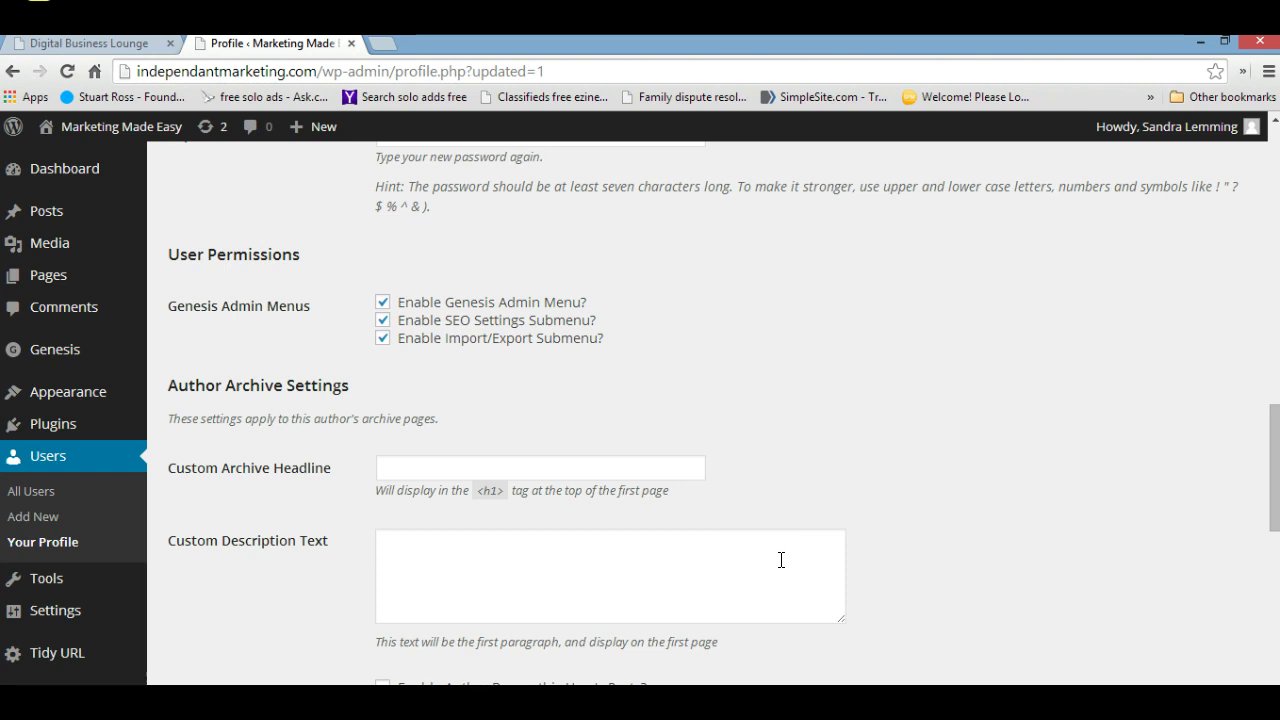
pyautogui.scroll(3, 781, 560)
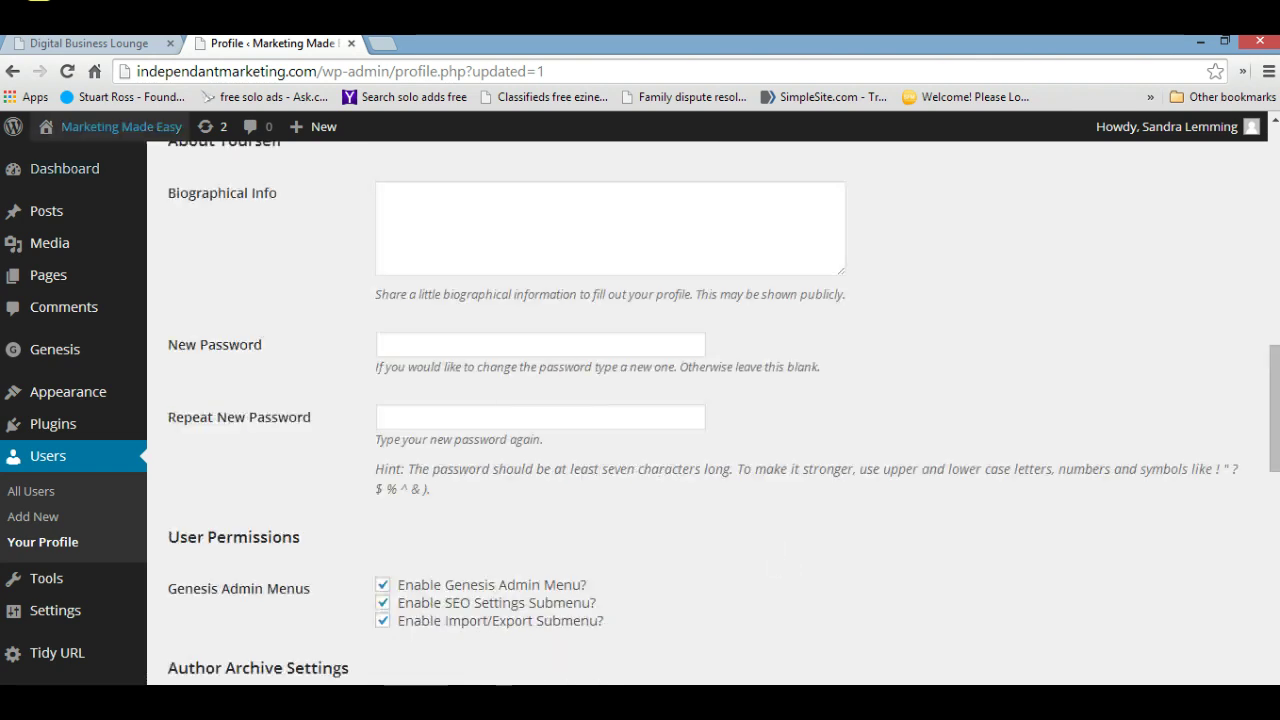
# - In the Digital Business Lounge, go to WordPress 101 and browse its video lessons, starting with How to Install WordPress
pyautogui.click(121, 42)
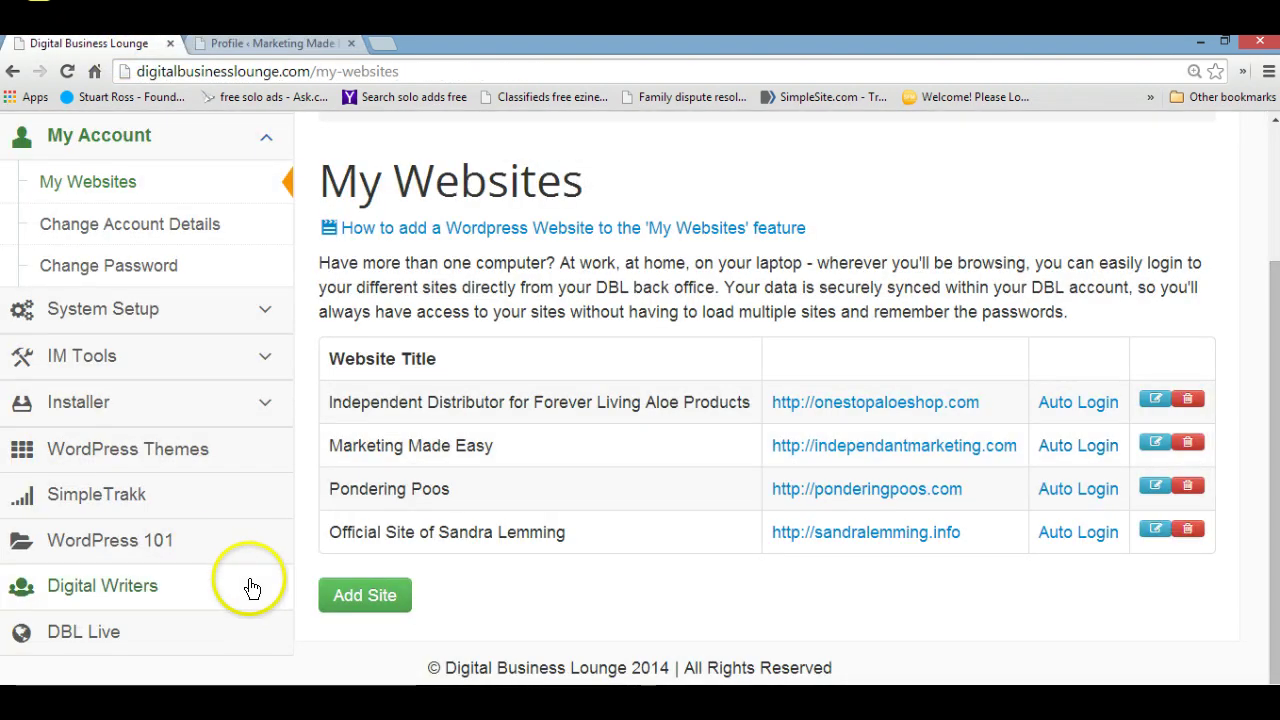
pyautogui.scroll(-1, 305, 535)
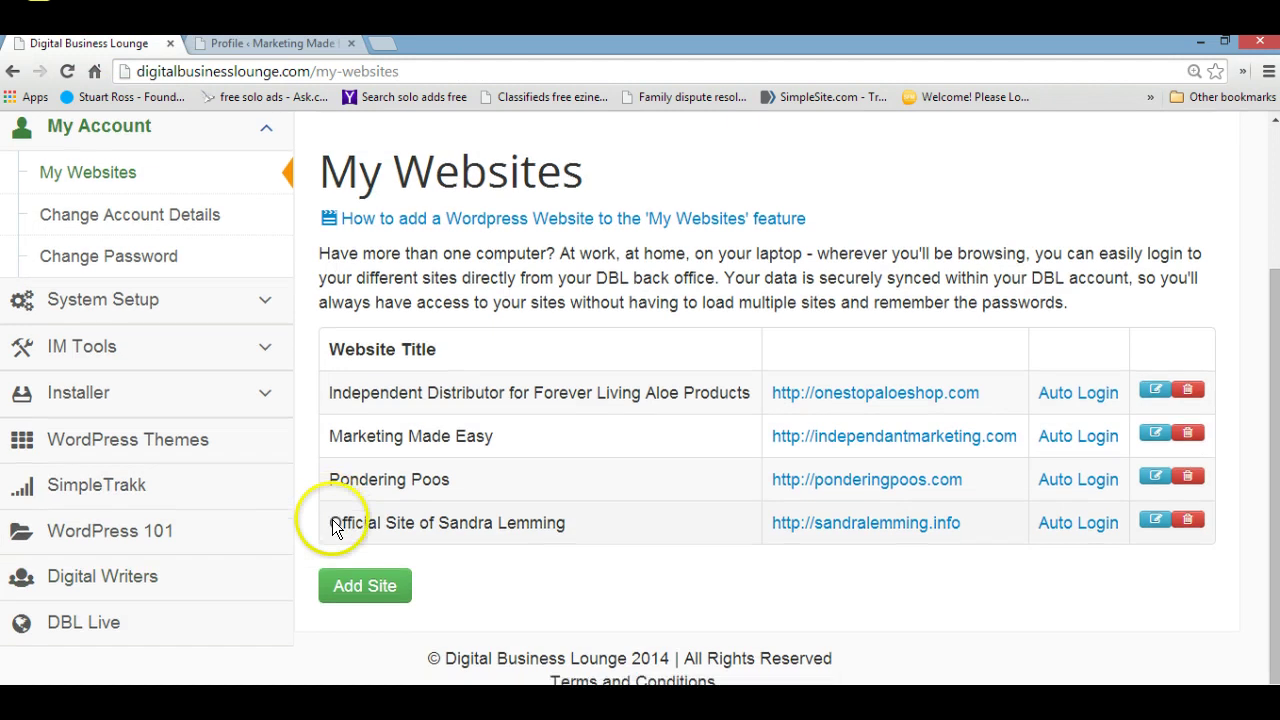
pyautogui.click(107, 533)
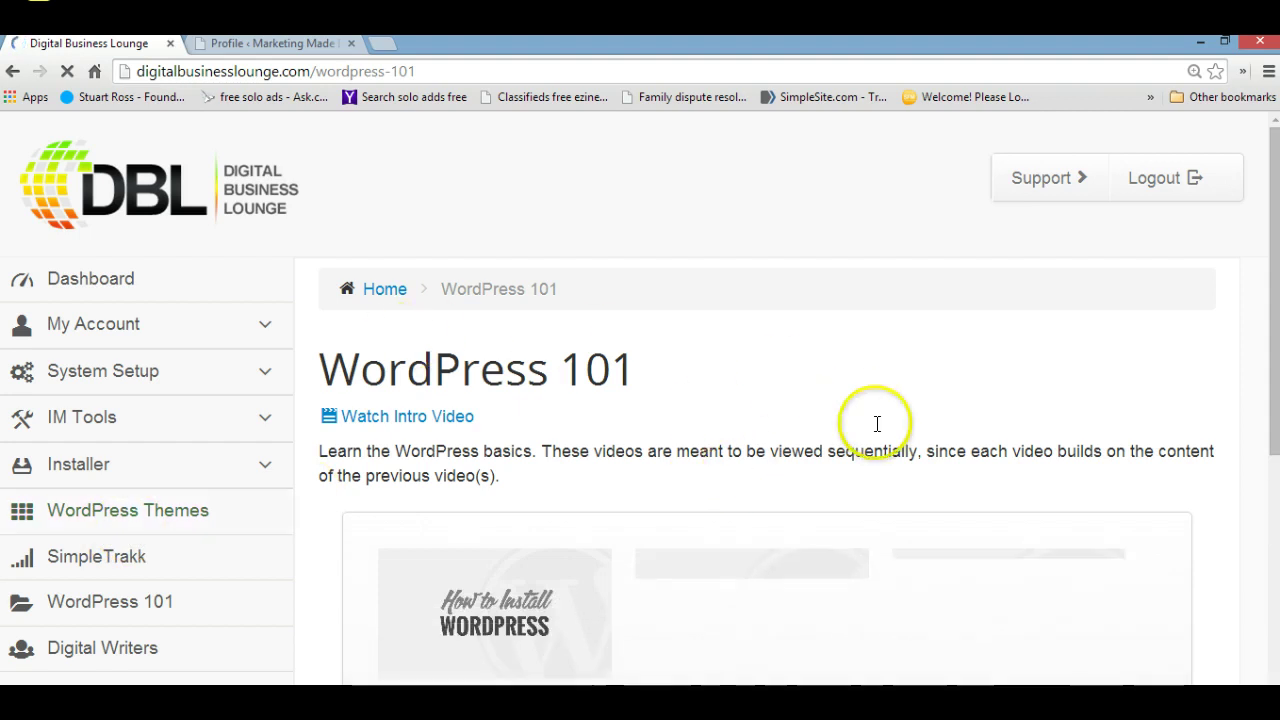
pyautogui.scroll(-3, 899, 424)
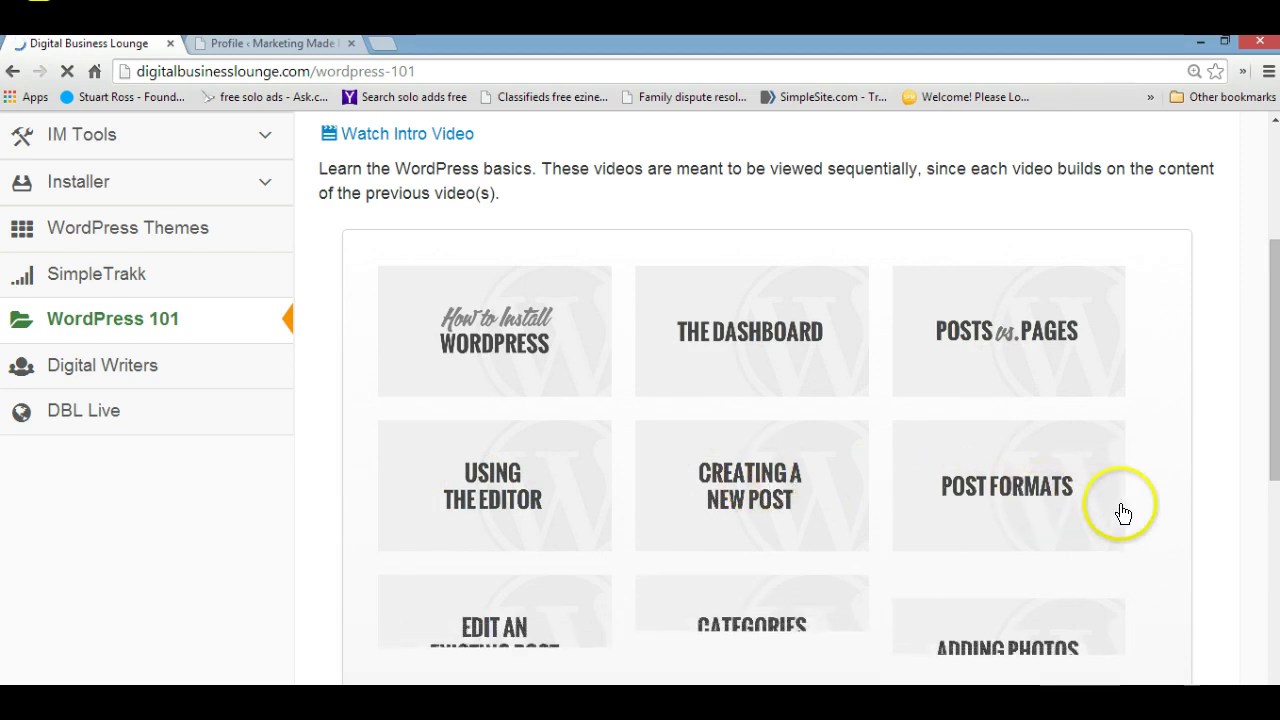
pyautogui.scroll(-1, 1123, 514)
pyautogui.scroll(-1, 1123, 514)
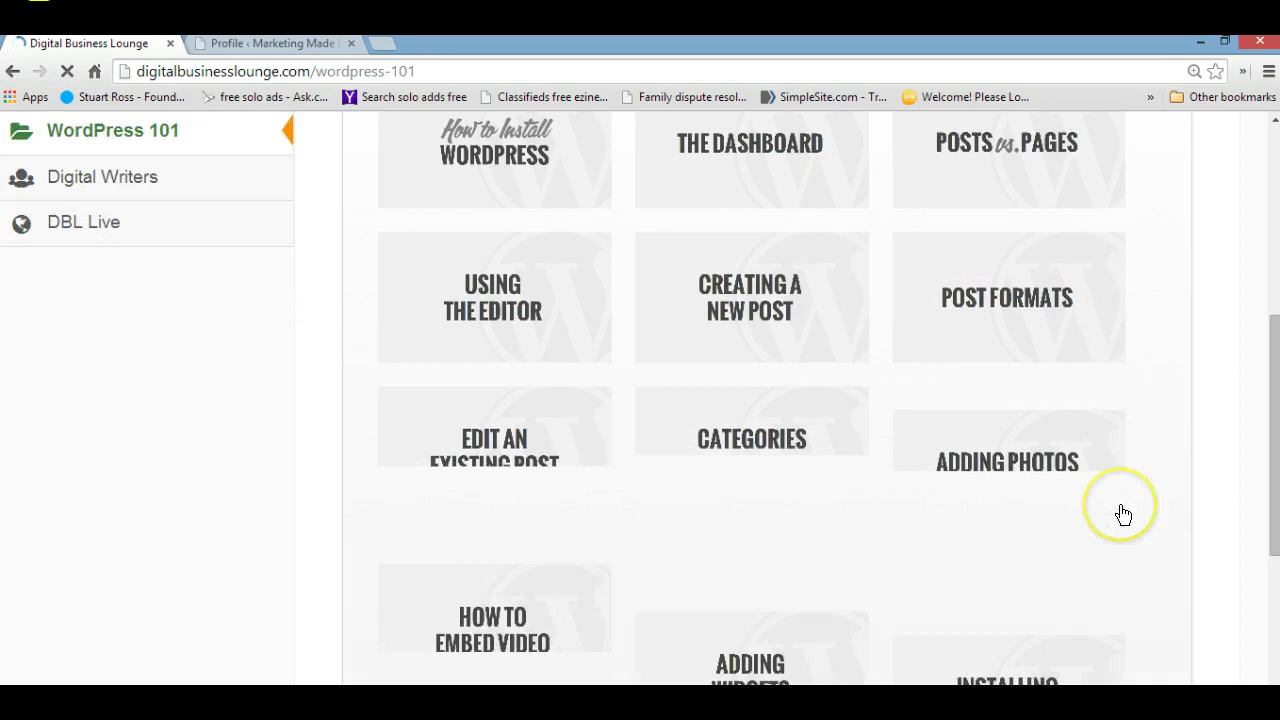
pyautogui.scroll(2, 1124, 517)
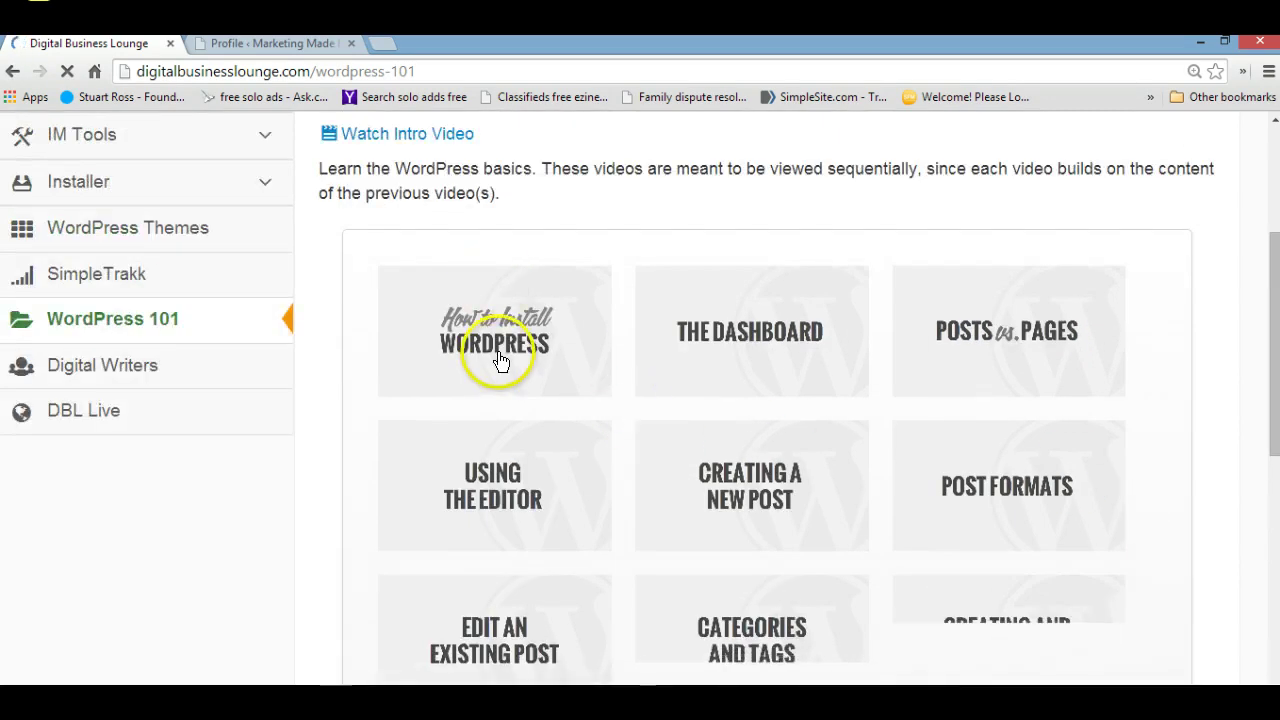
pyautogui.scroll(2, 420, 322)
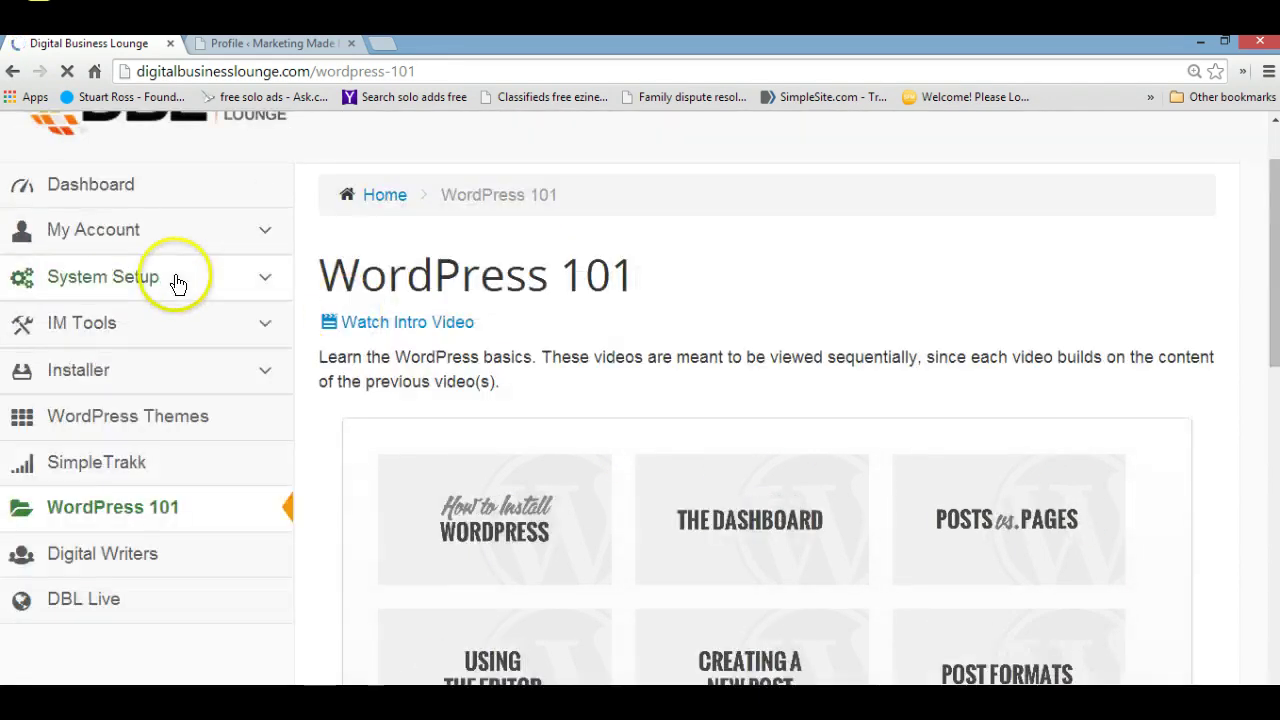
pyautogui.scroll(-2, 590, 460)
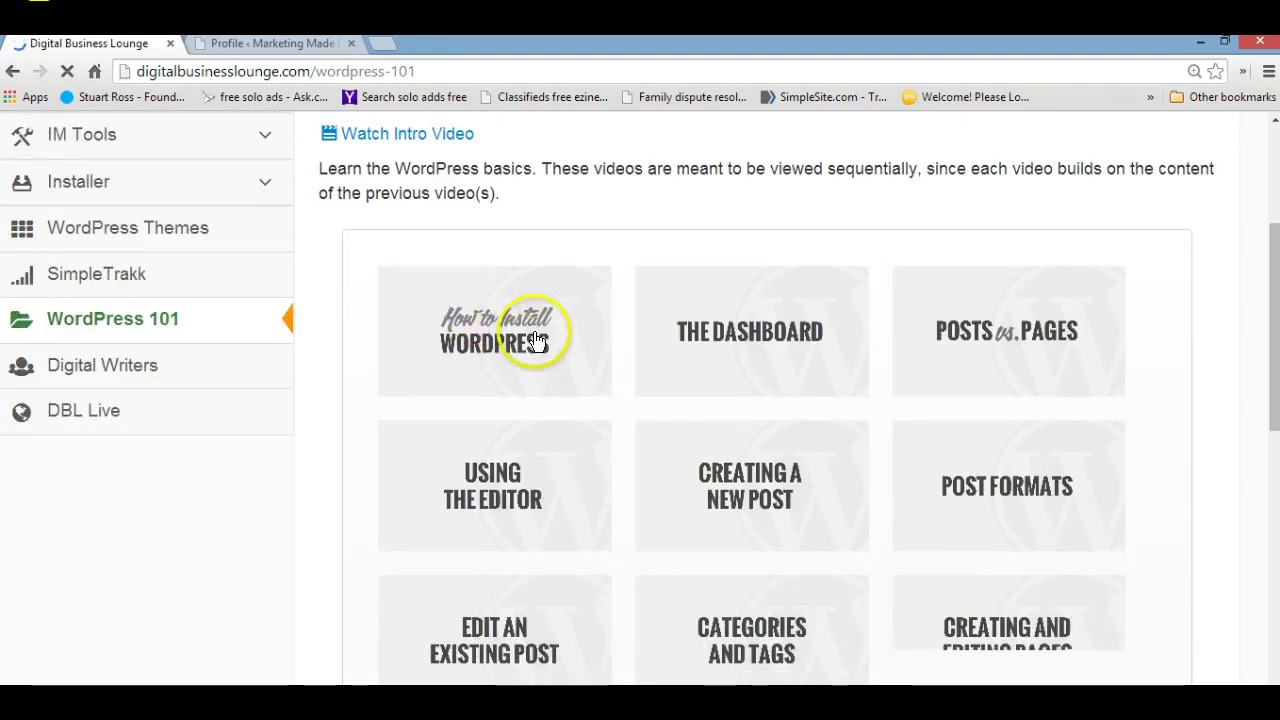
pyautogui.scroll(-1, 493, 359)
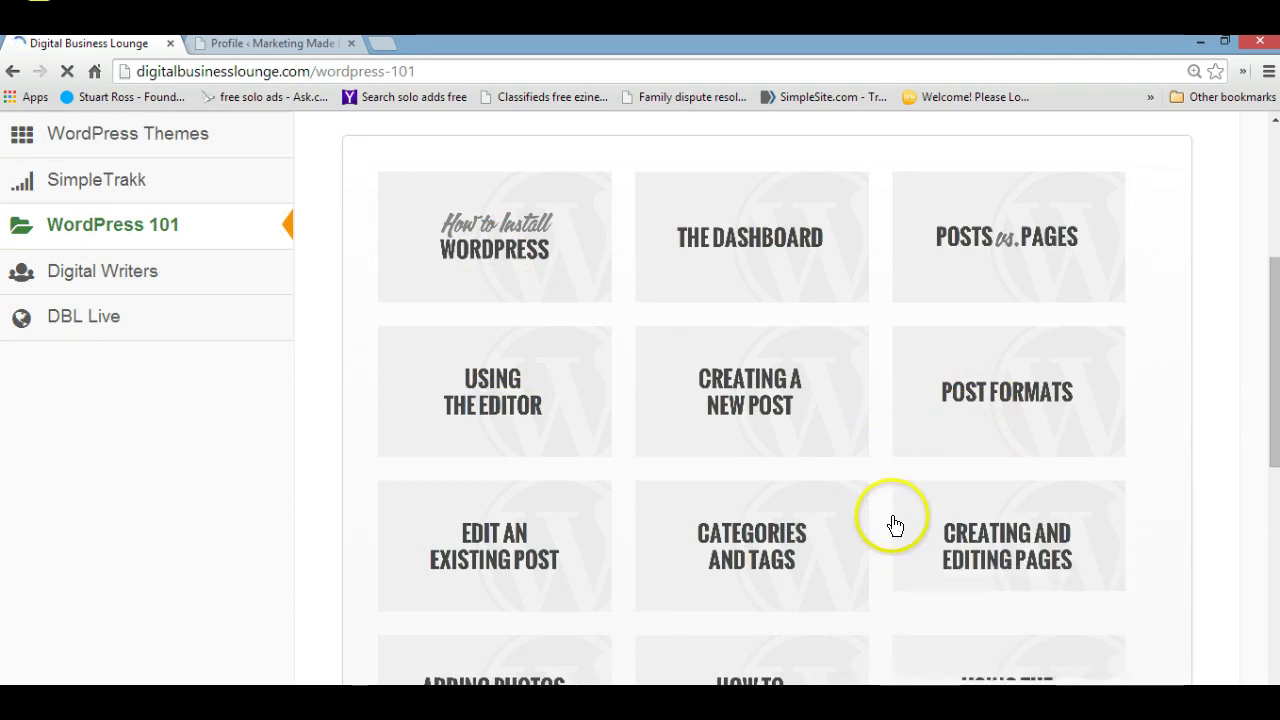
pyautogui.scroll(-4, 894, 523)
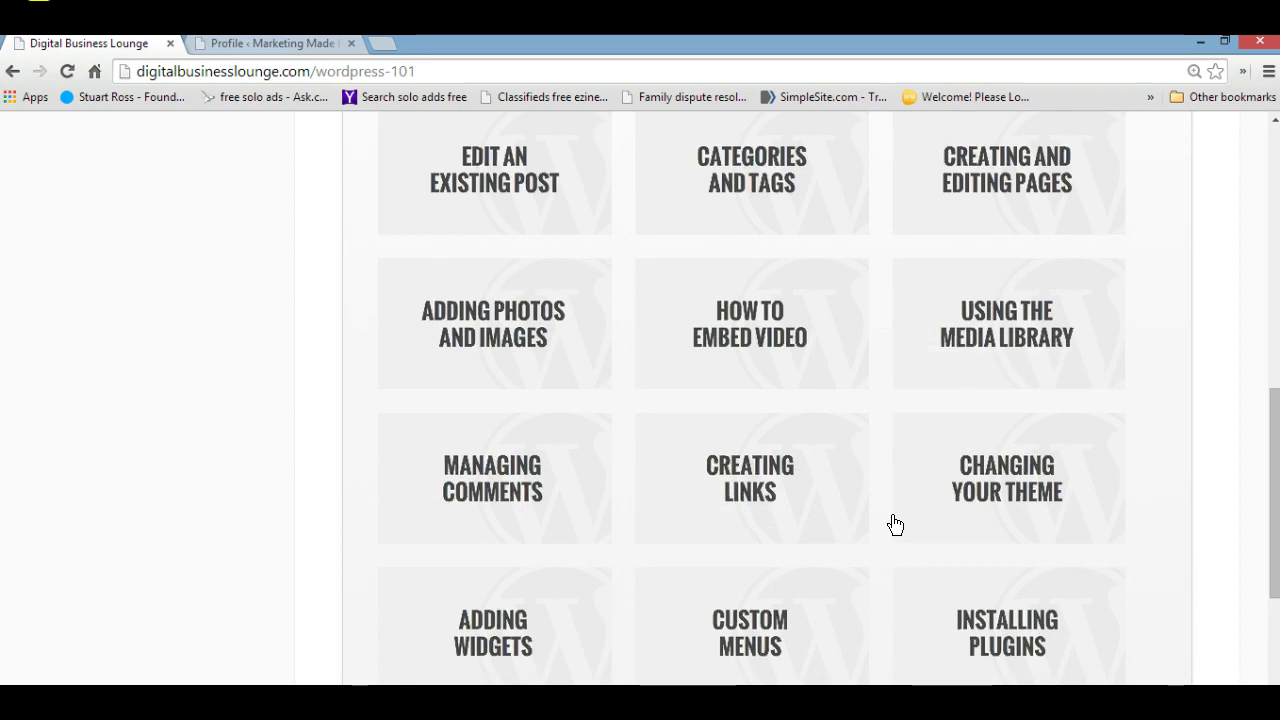
pyautogui.scroll(-2, 895, 525)
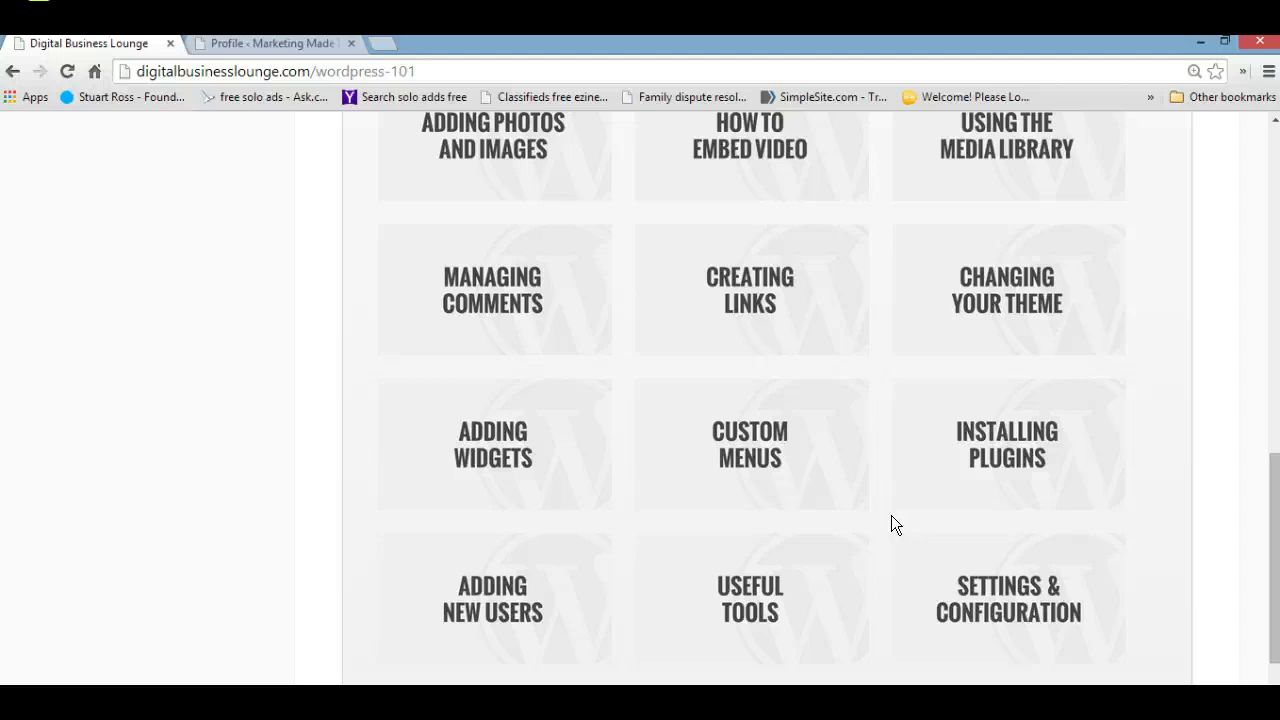
pyautogui.scroll(-1, 890, 525)
pyautogui.scroll(7, 886, 517)
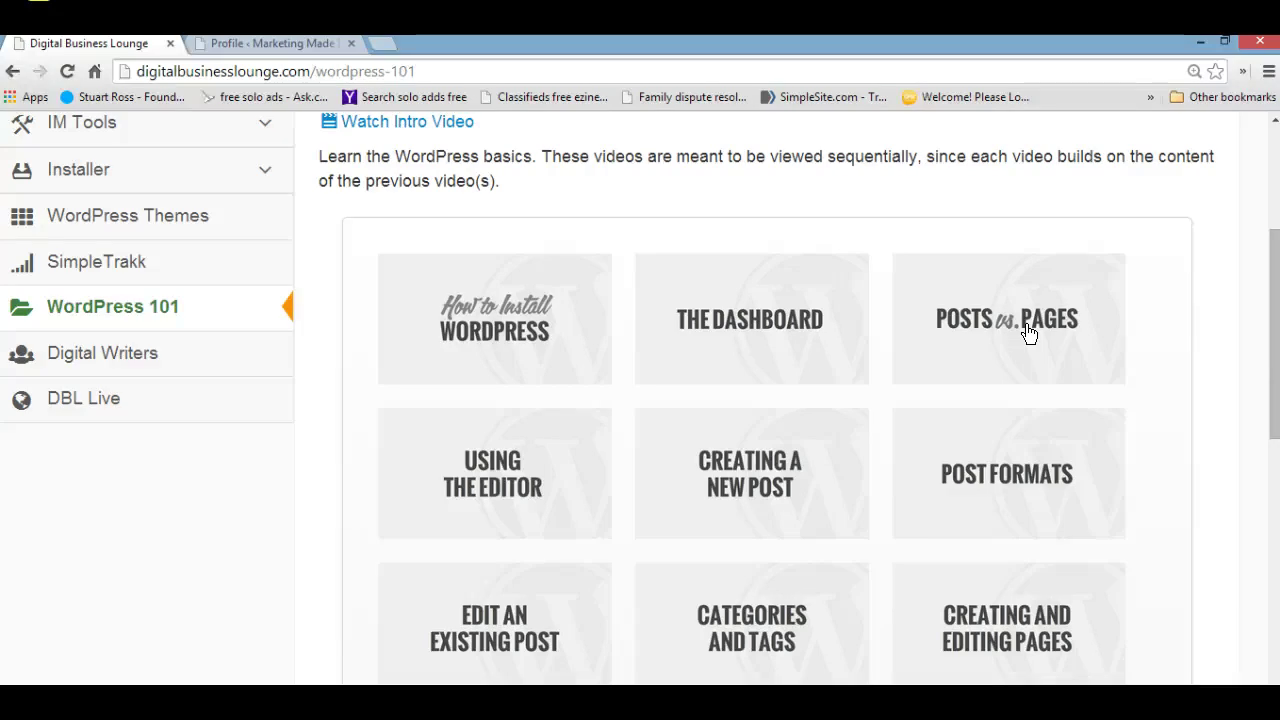
pyautogui.click(1022, 322)
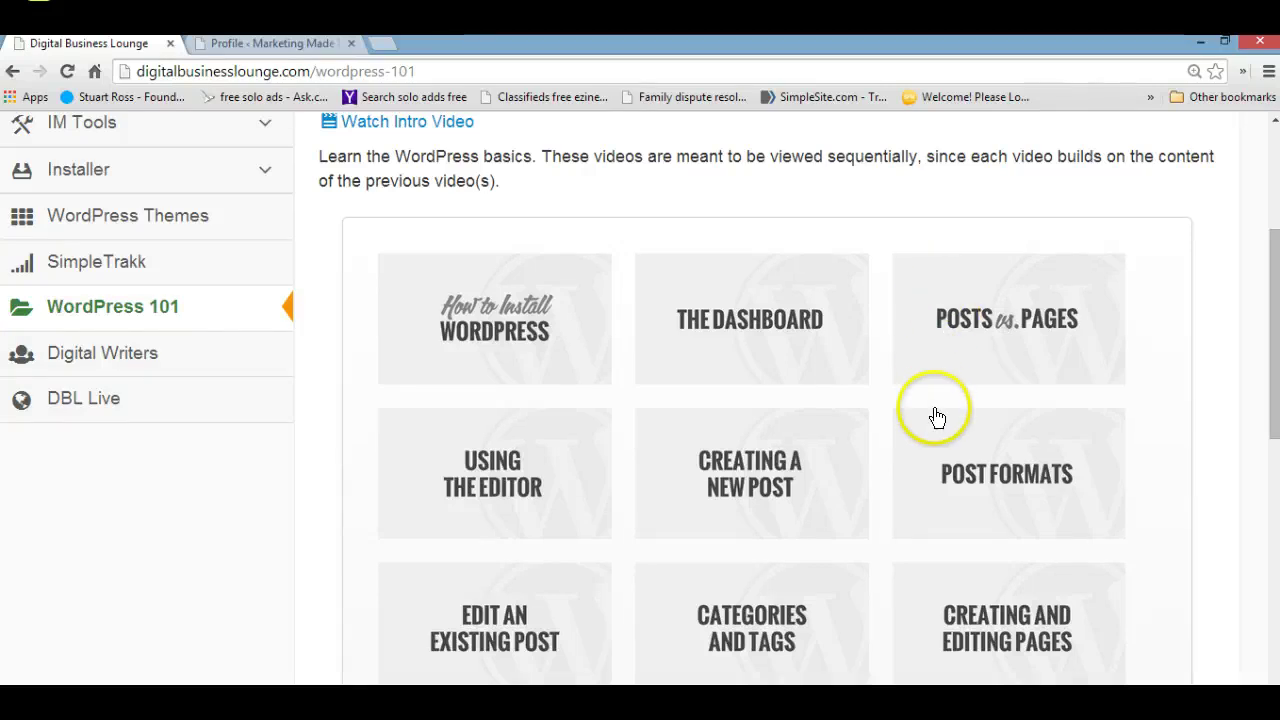
pyautogui.scroll(2, 606, 452)
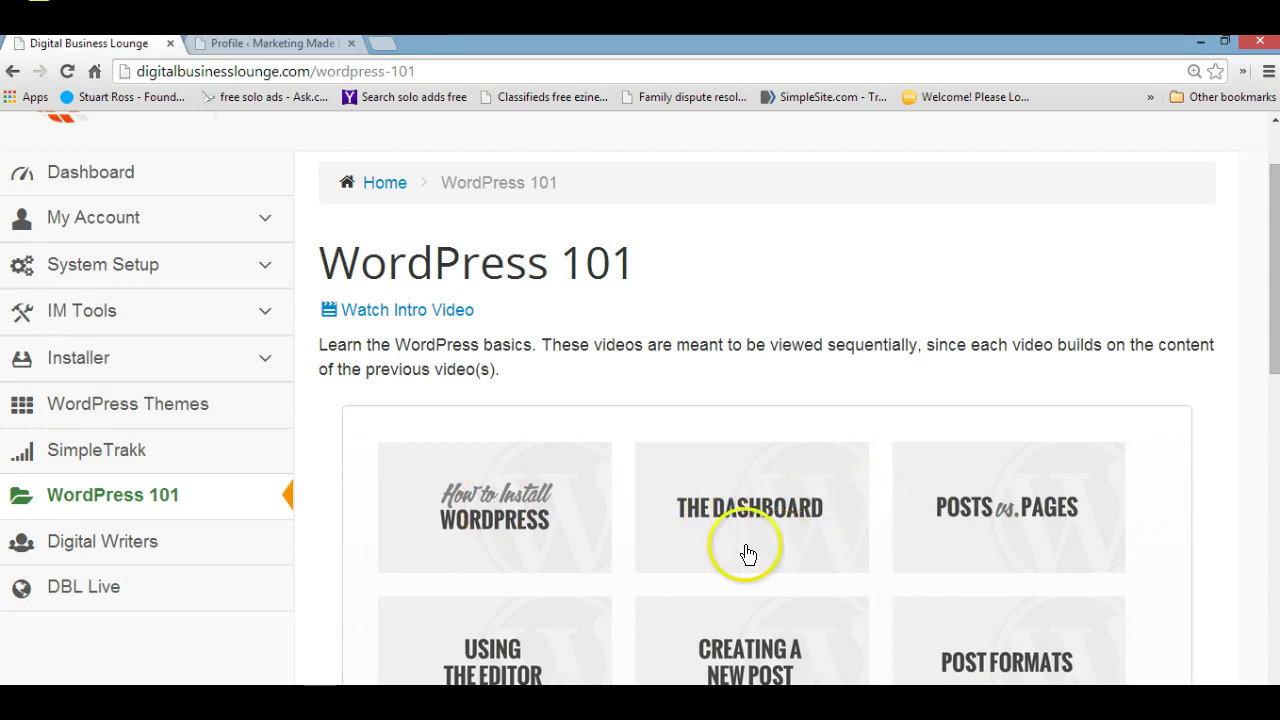
pyautogui.scroll(-1, 856, 545)
pyautogui.scroll(-1, 856, 545)
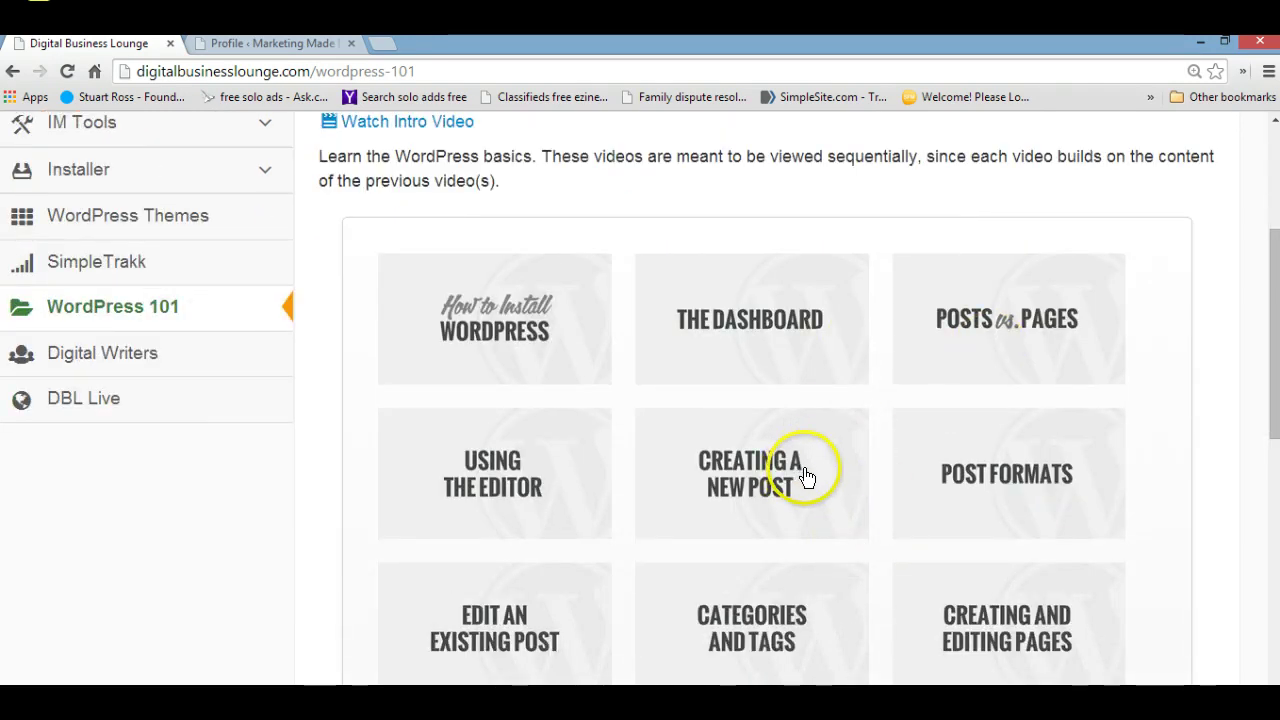
pyautogui.scroll(-1, 790, 468)
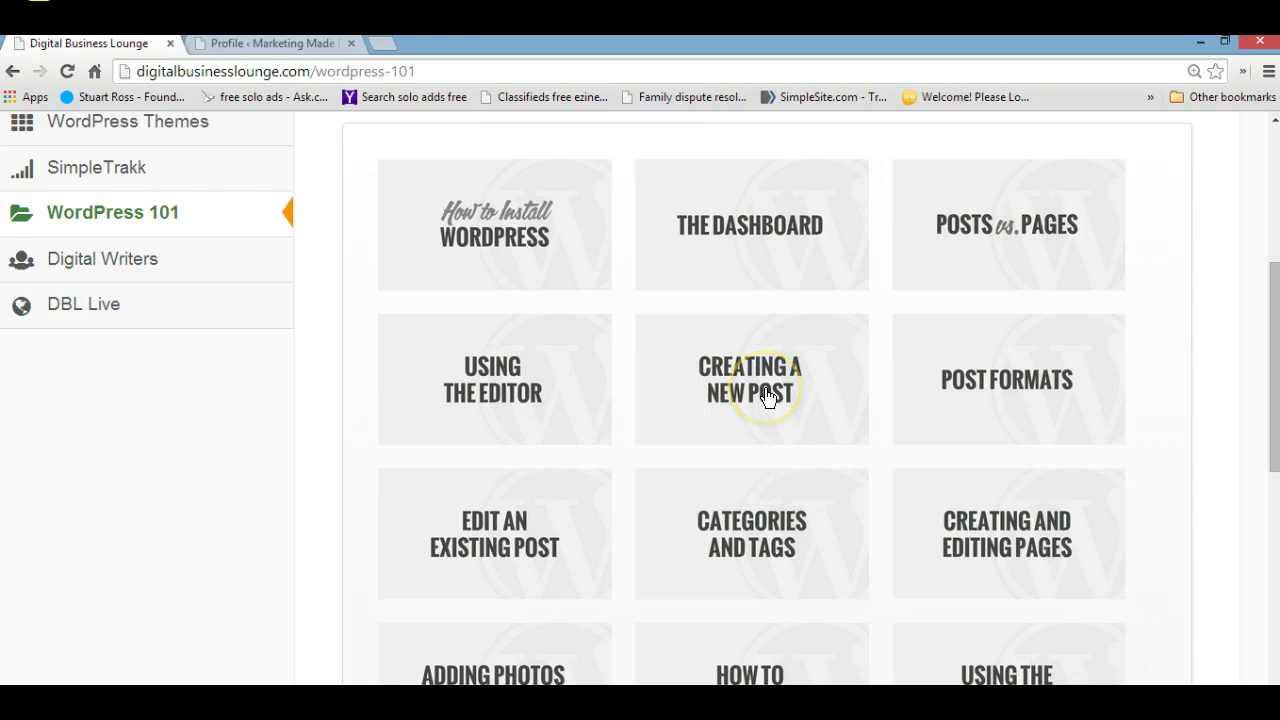